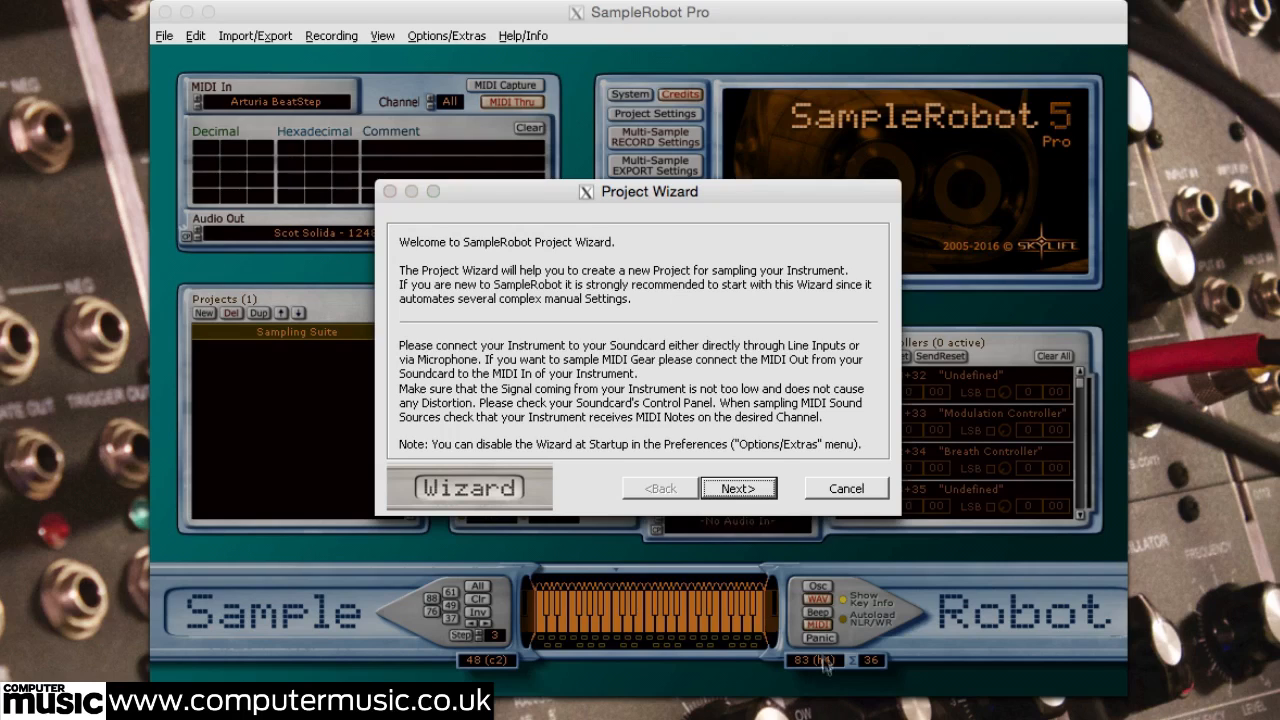
Step: Start a new project in the wizard, named Modular Bass, with its data path in the ModularBass folder on the Desktop
left_click(737, 488)
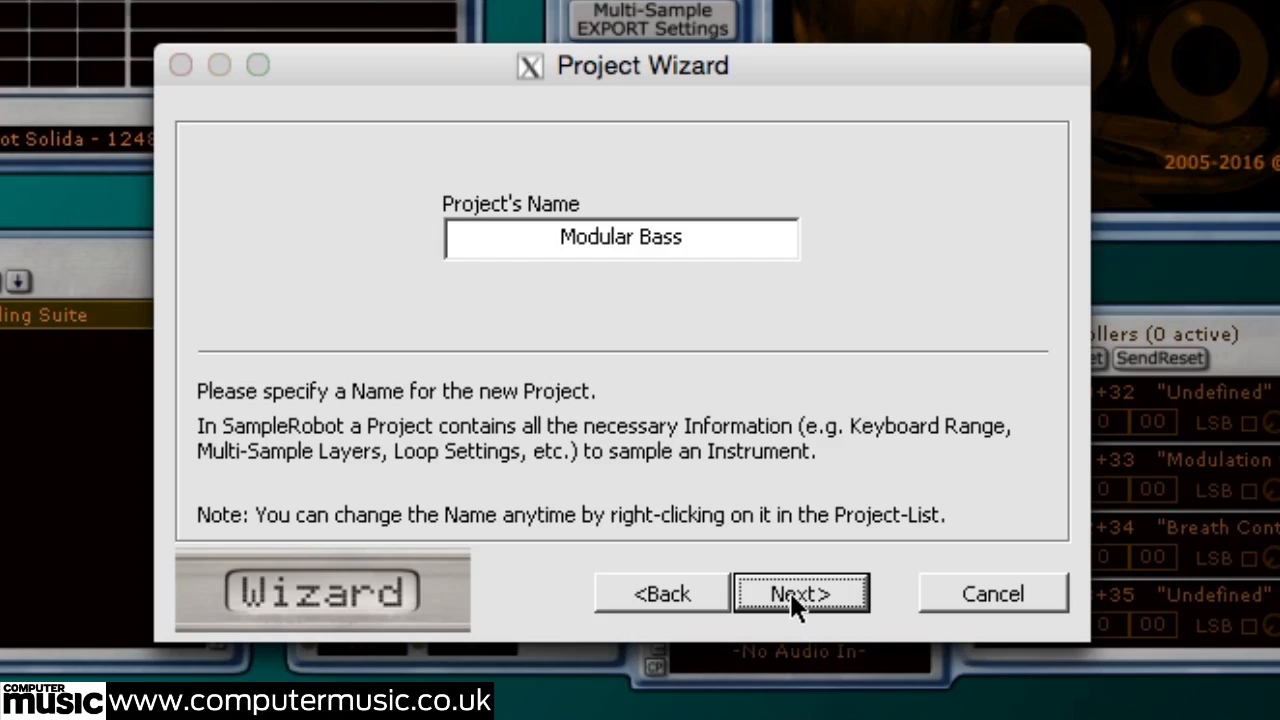
left_click(791, 596)
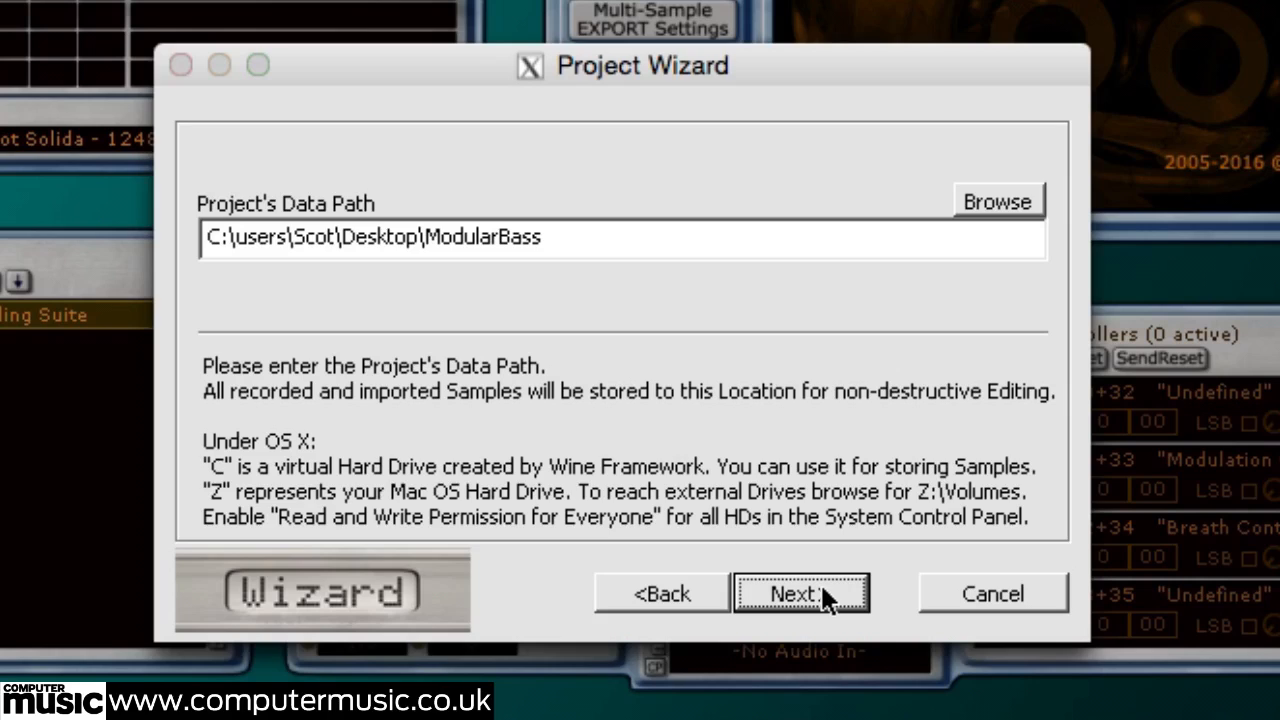
left_click(821, 586)
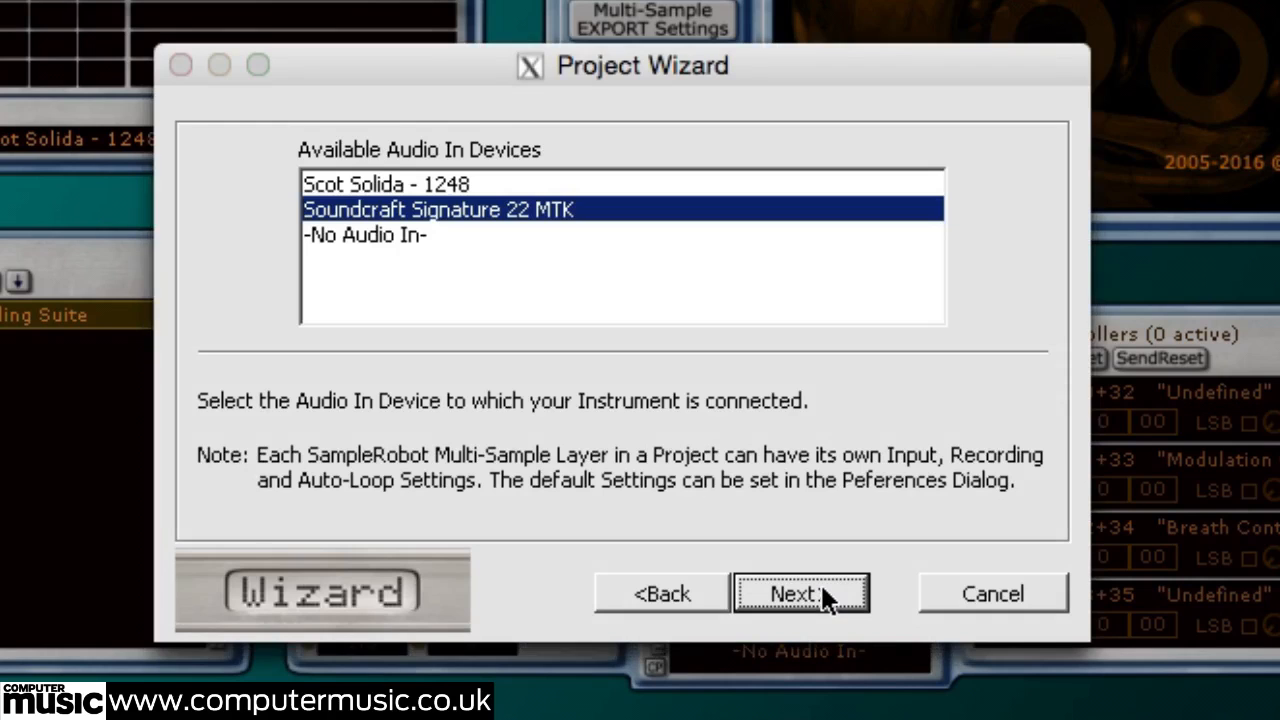
Step: Use Soundcraft Signature 22 MTK as the audio input device, sampling at 44.1KHz, Mono, 16bit
left_click(822, 588)
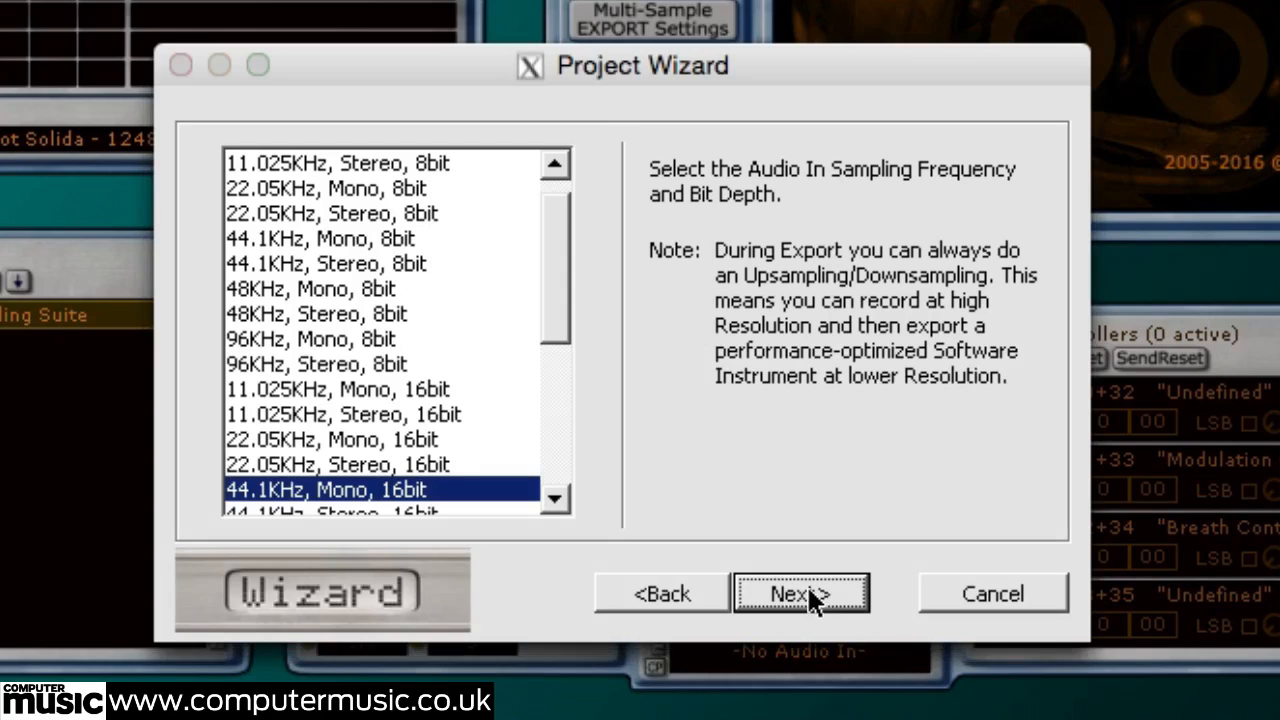
left_click(809, 588)
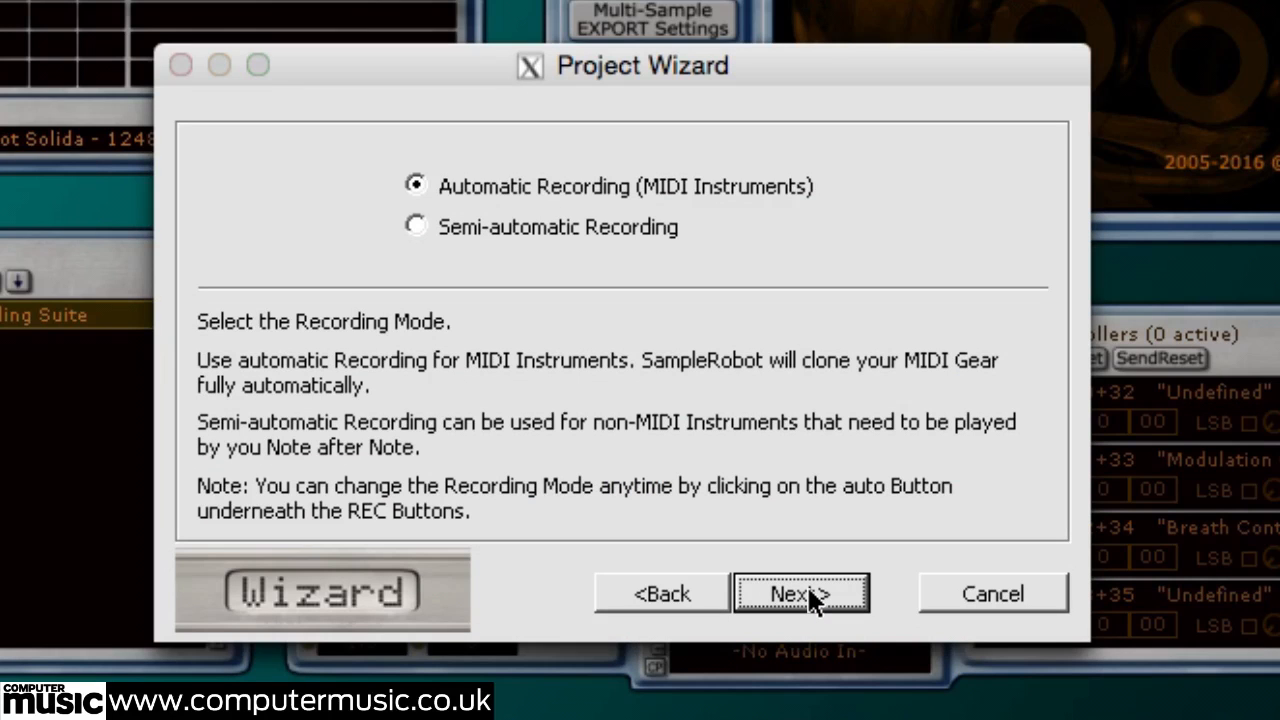
Step: Choose automatic recording for MIDI instruments through MIDI output Port 1, on channel 1 with MIDI program 0
left_click(809, 588)
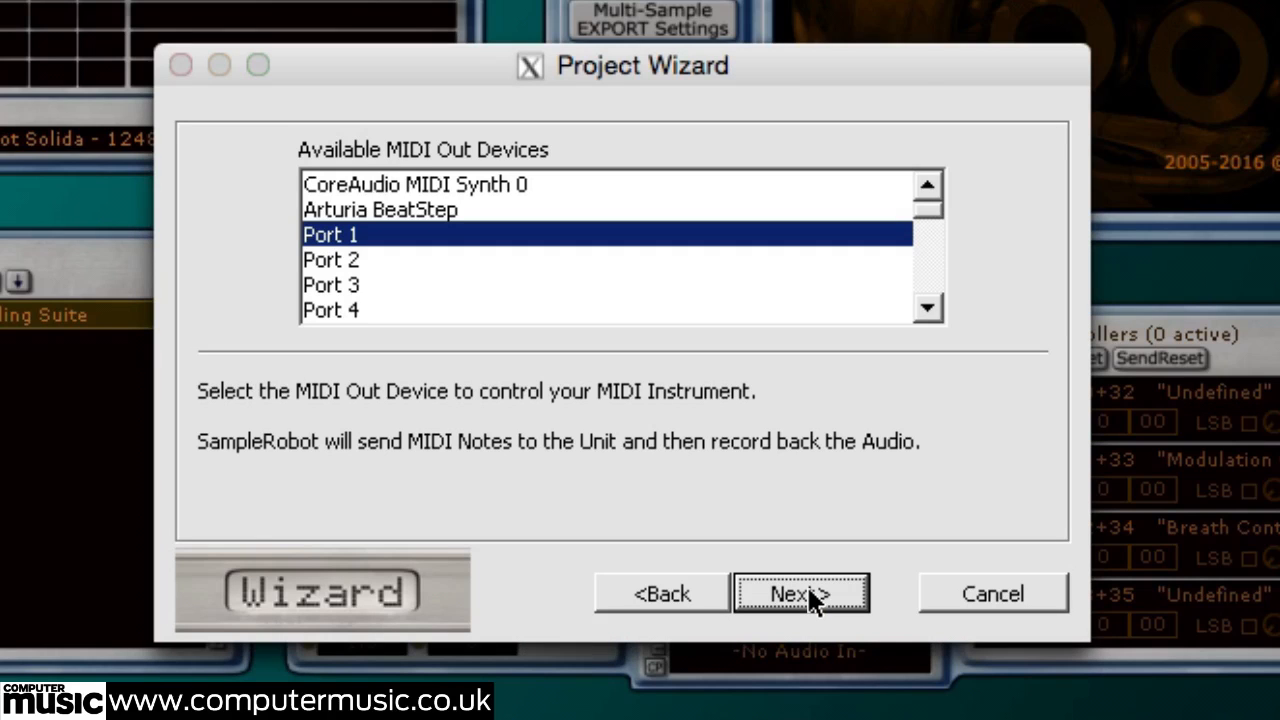
left_click(806, 586)
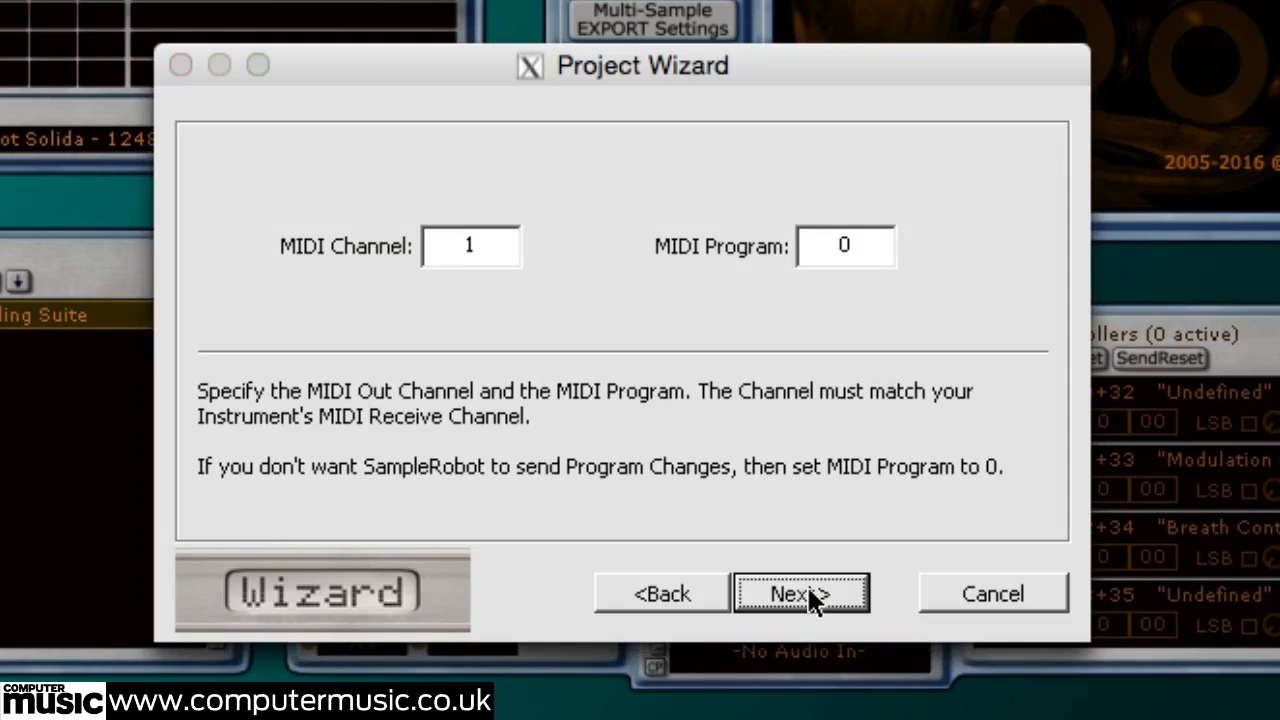
left_click(808, 595)
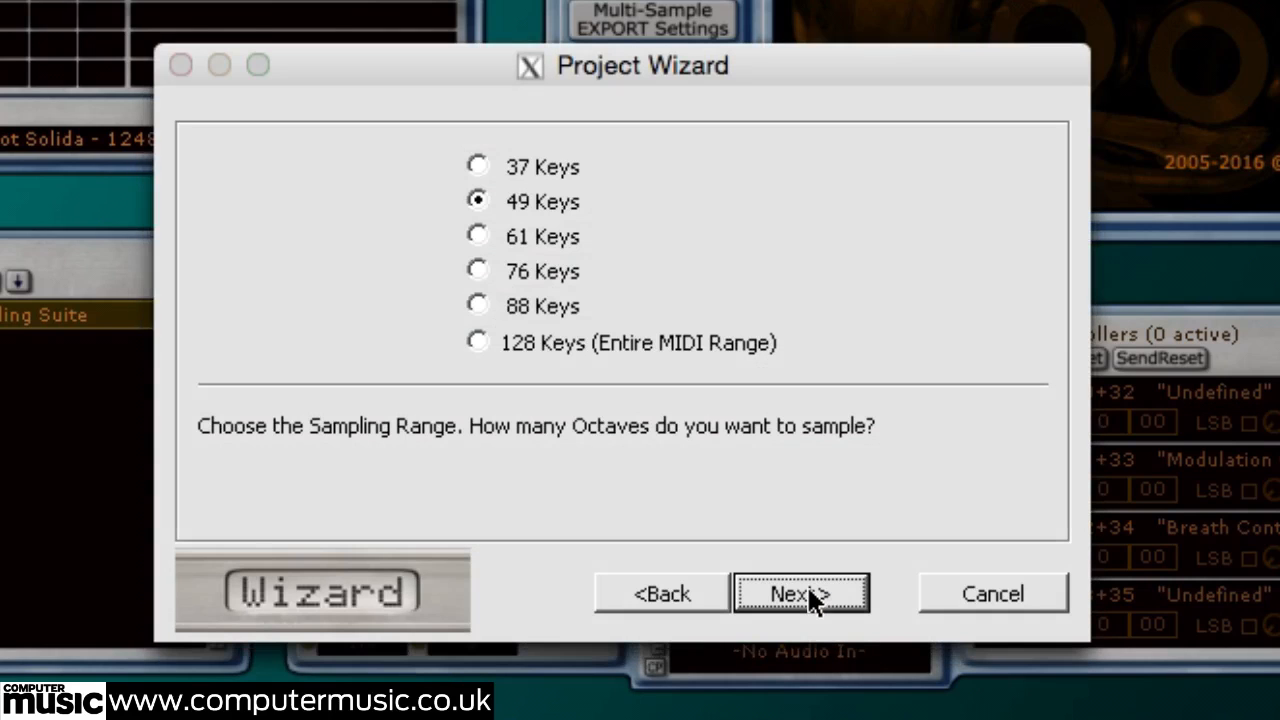
Step: Set the sampling range to 49 keys, with 1 velocity layer, key-step 3, note length 5 seconds and release length 0
left_click(808, 595)
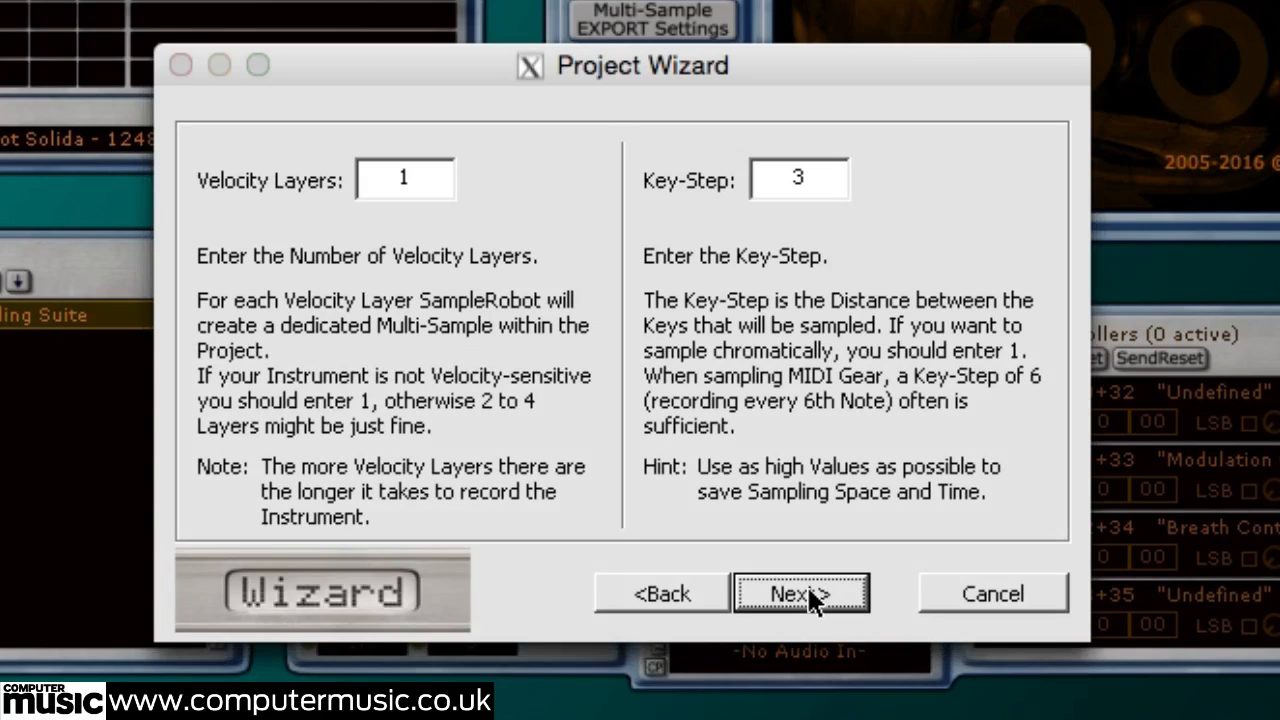
left_click(808, 595)
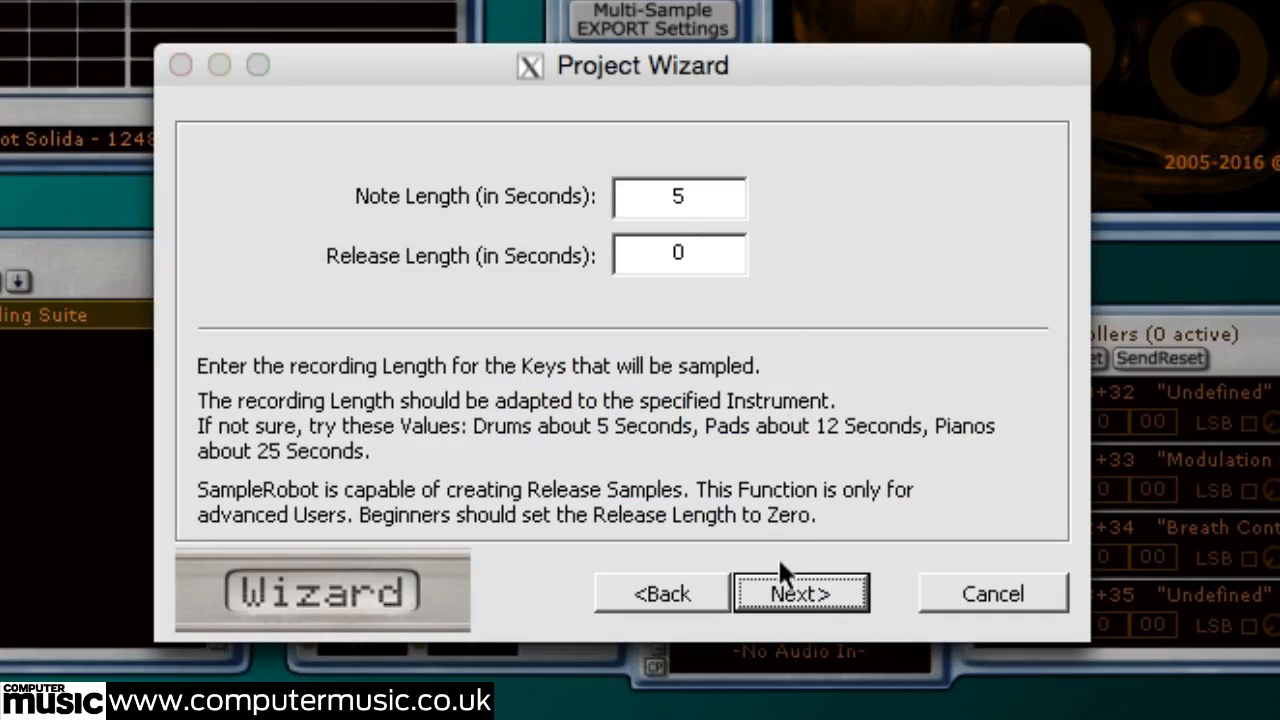
left_click(786, 606)
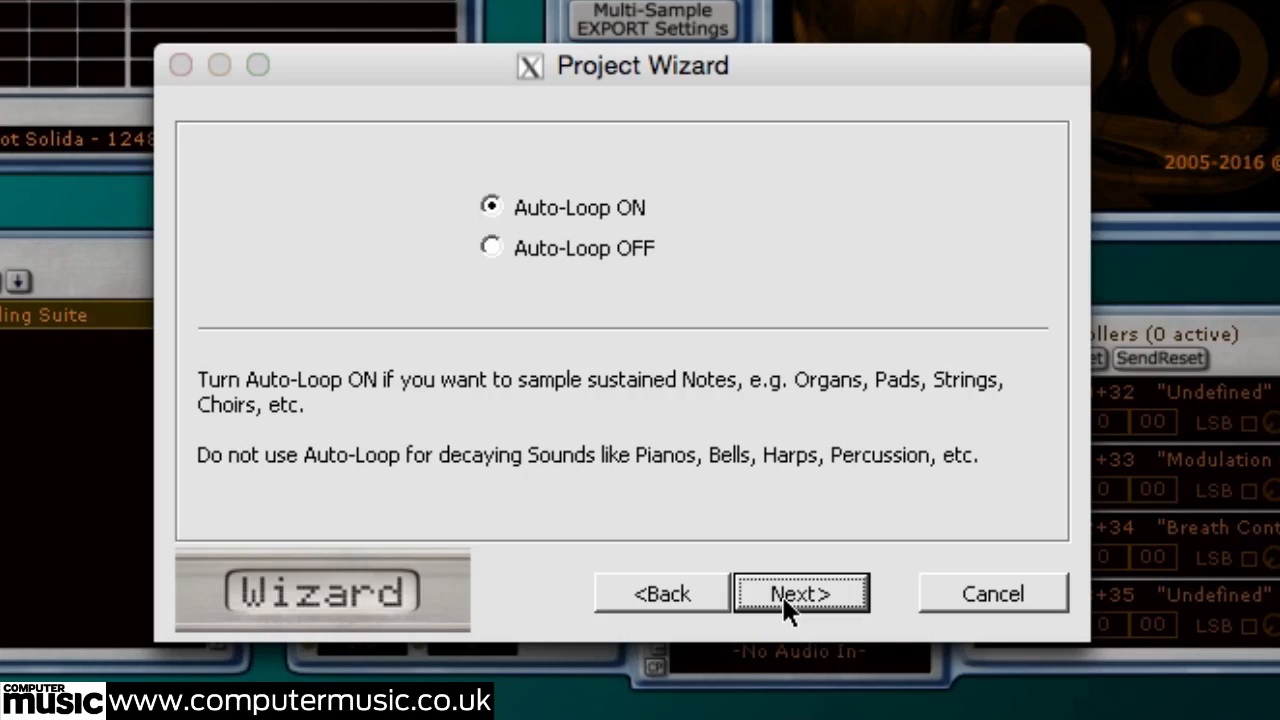
Step: Turn Auto-Loop on with the Simple template and a loop start at 70% of the sample's length, and finish the wizard
left_click(789, 604)
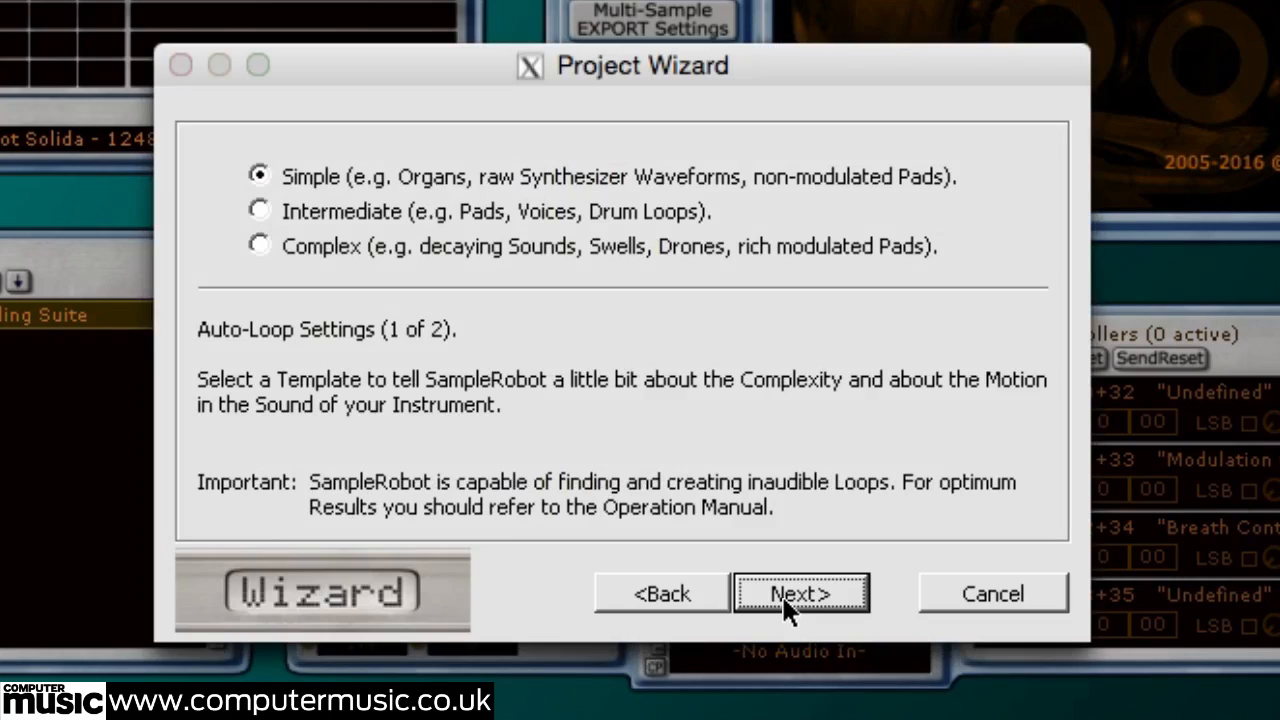
left_click(789, 604)
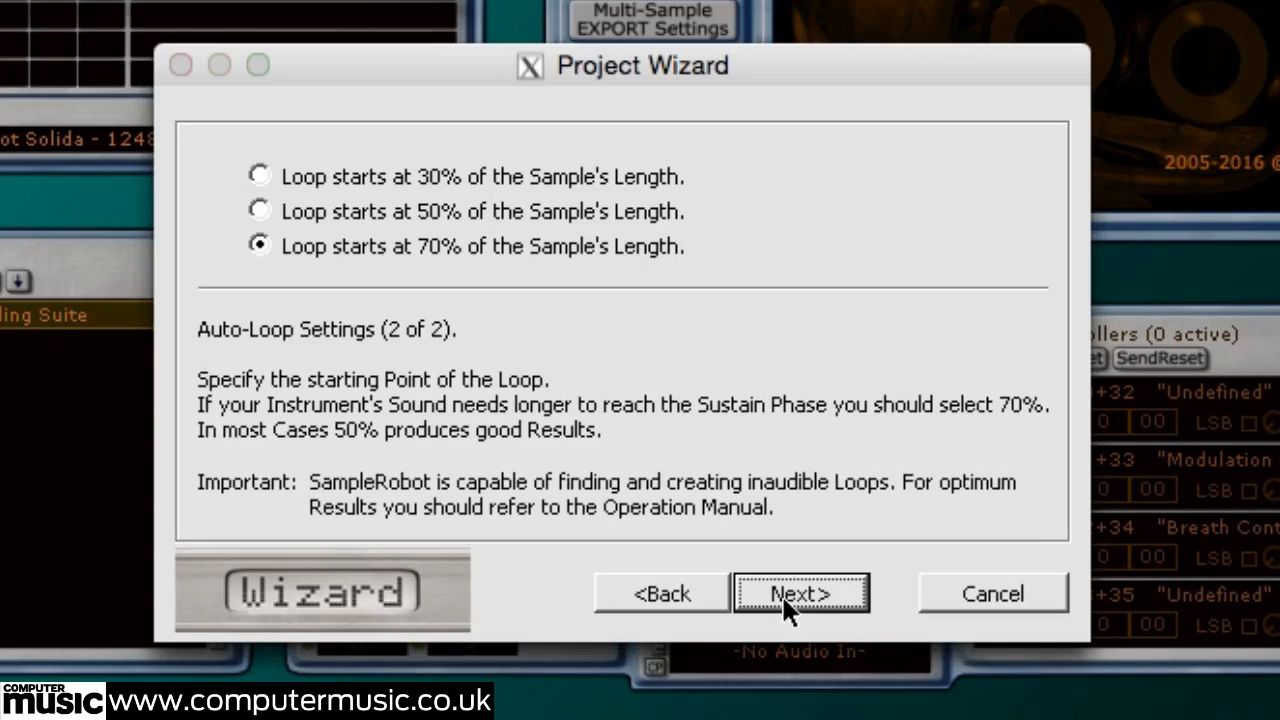
left_click(785, 601)
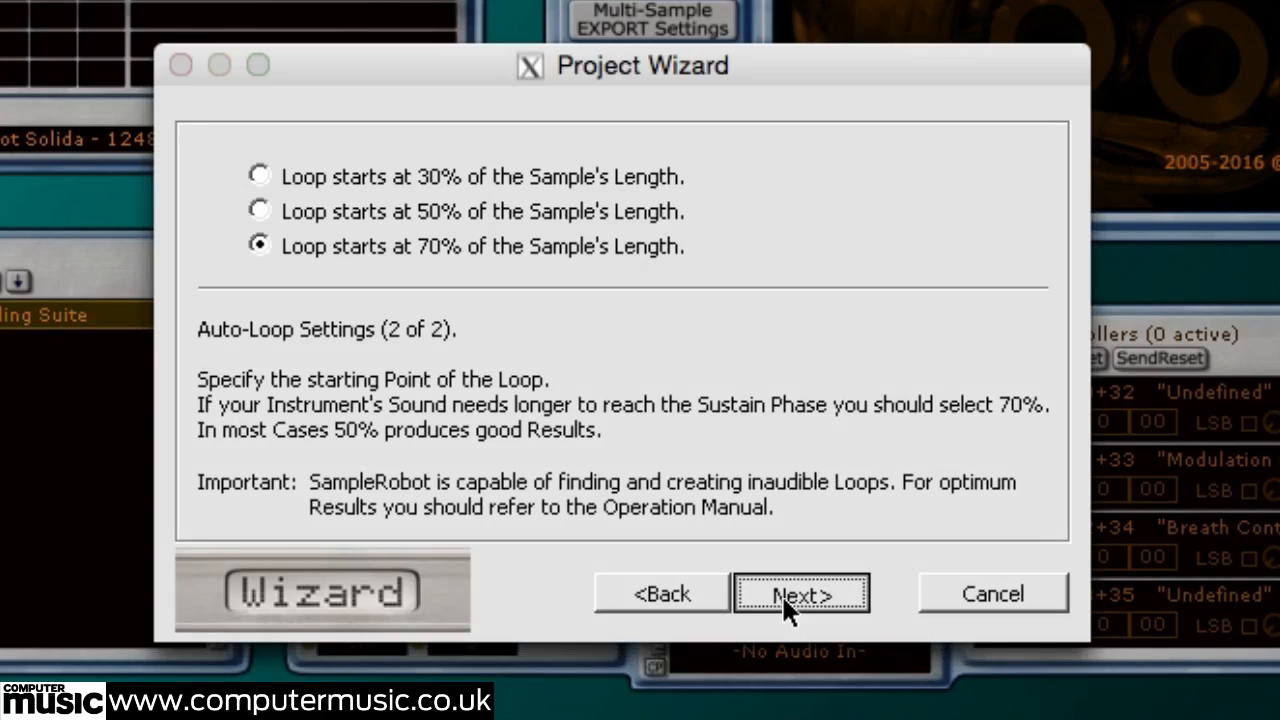
left_click(781, 594)
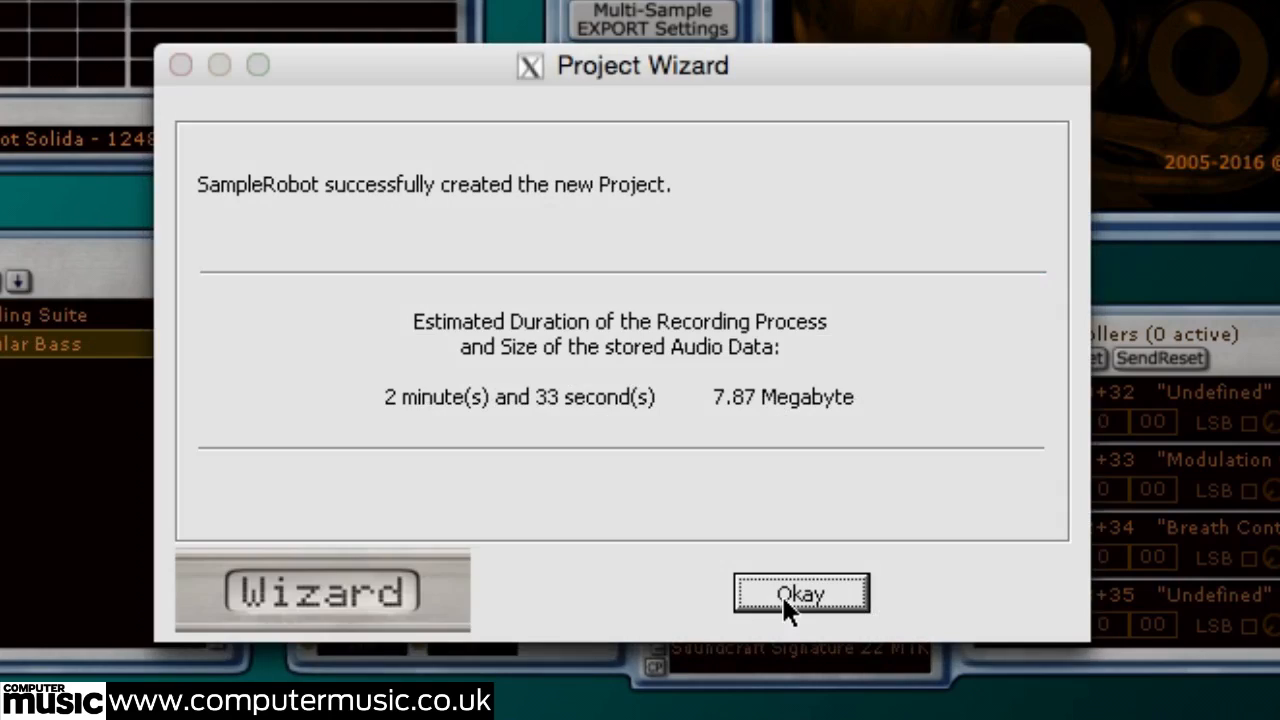
left_click(794, 590)
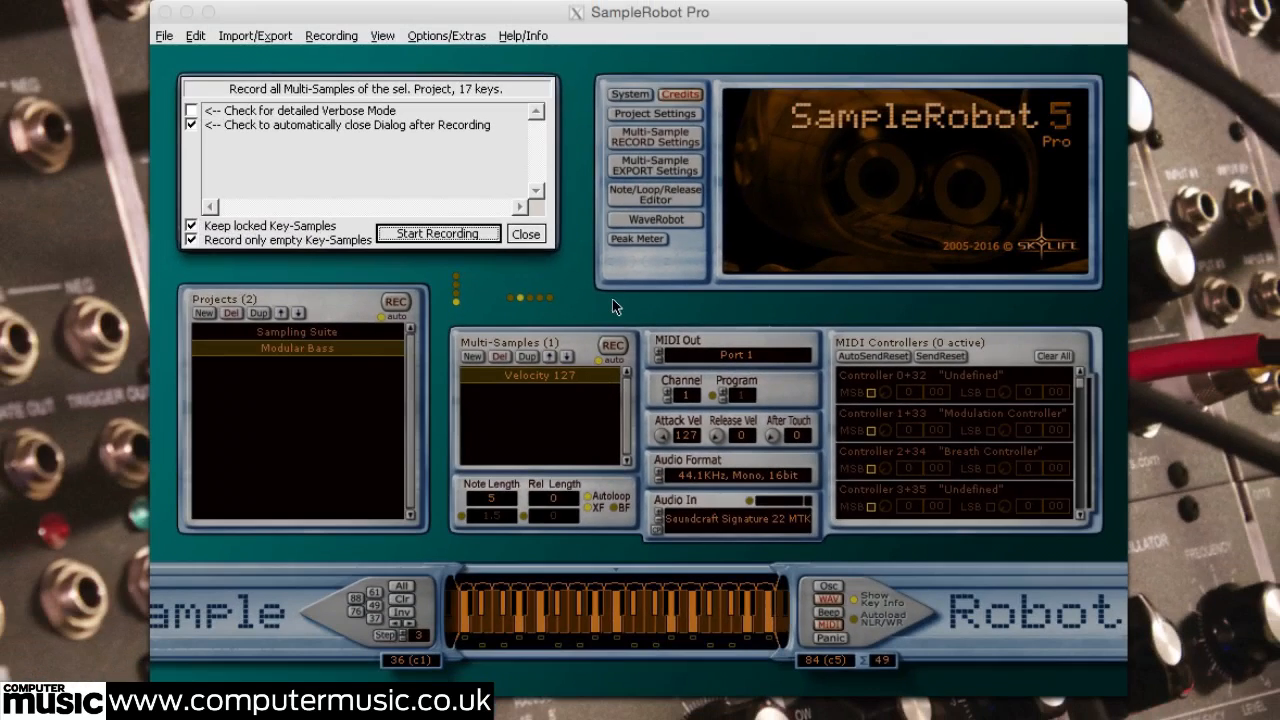
Step: Dismiss the whole-project recording dialog, record only the selected Velocity 127 multi-sample, and load key 36 (c1) into the Note/Loop/Release Editor
left_click(526, 234)
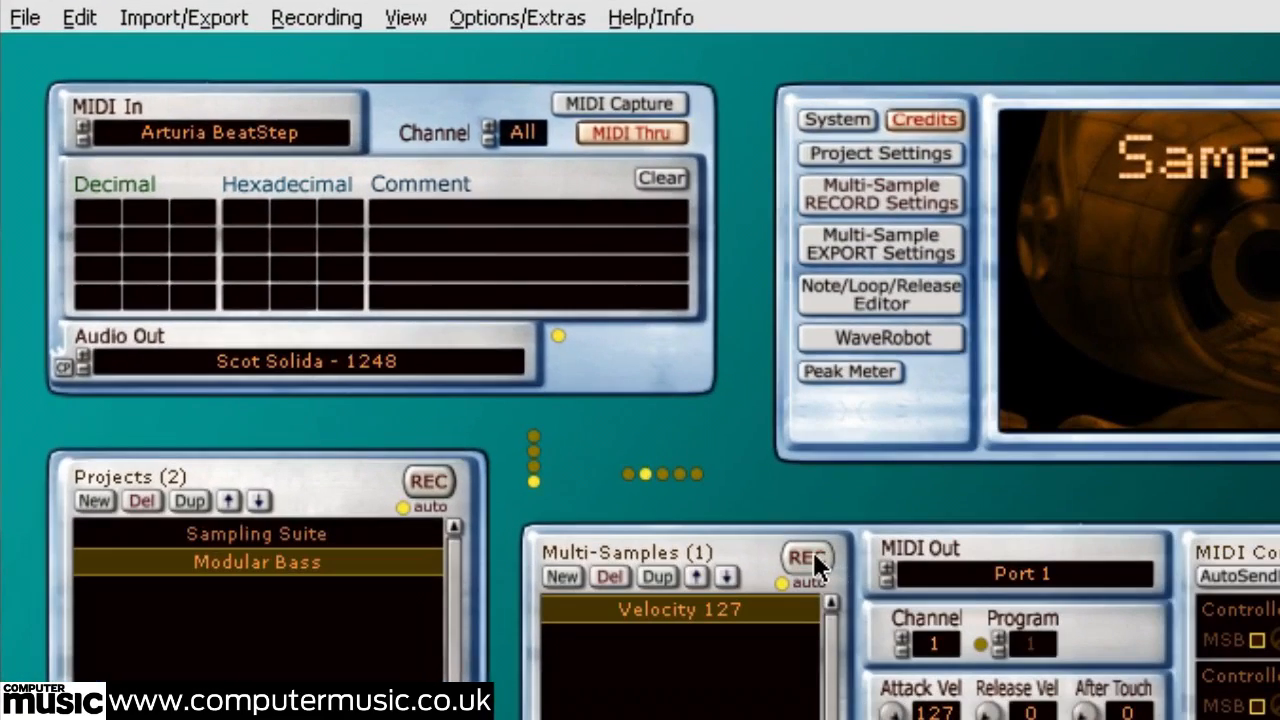
left_click(812, 557)
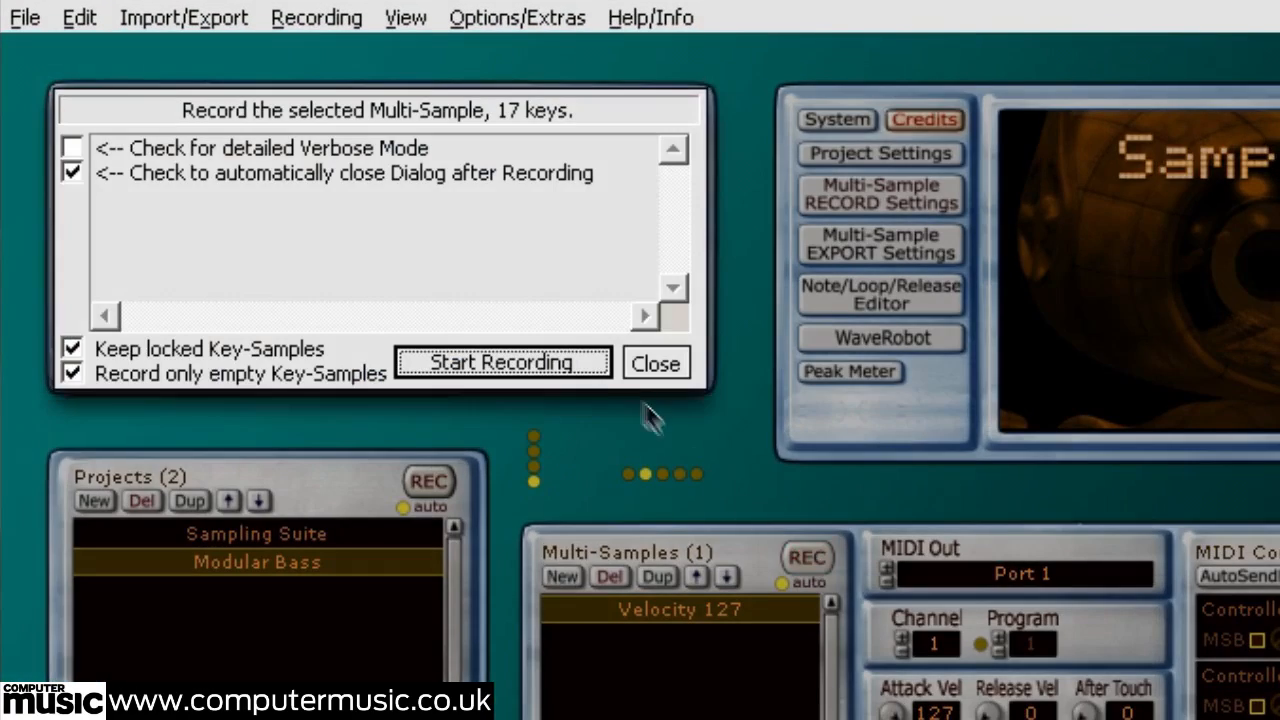
left_click(573, 368)
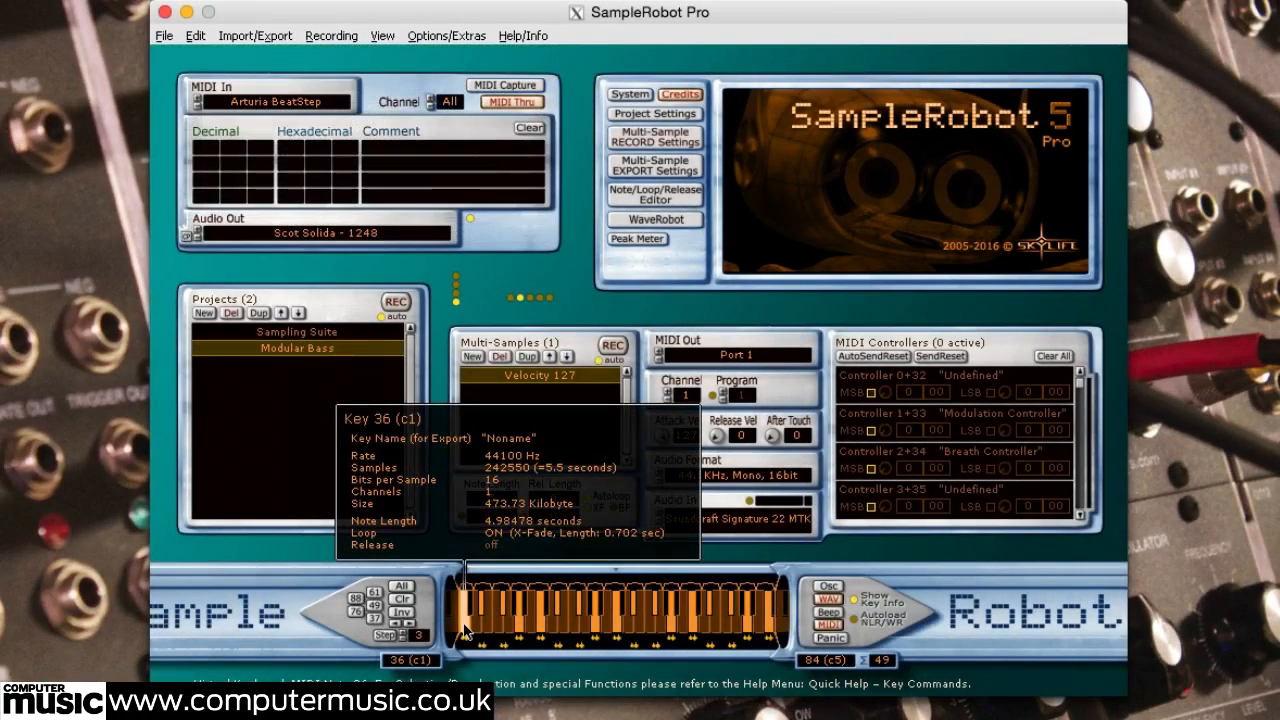
left_click(464, 630)
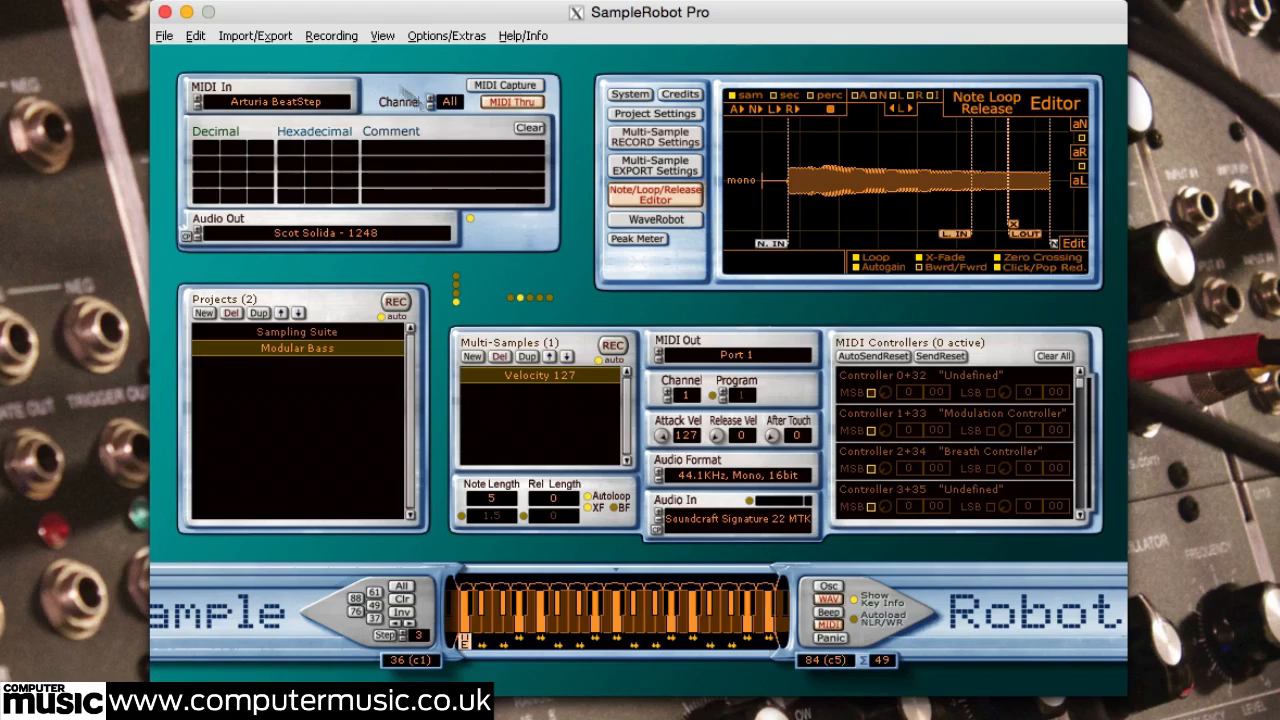
Step: Export the selected project in Apple Logic Pro EXS 24 (*.sf2) format, at 16 bit with frequency and channels same as key-sample
left_click(255, 36)
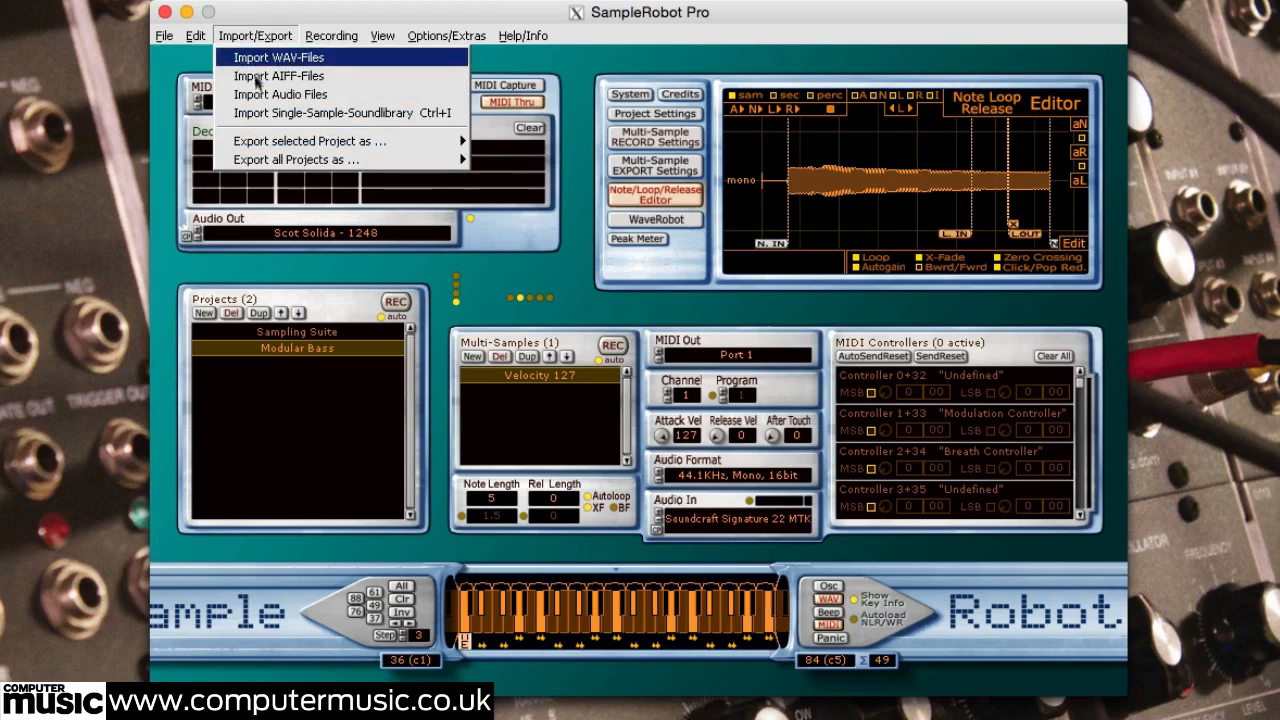
mouse_move(263, 140)
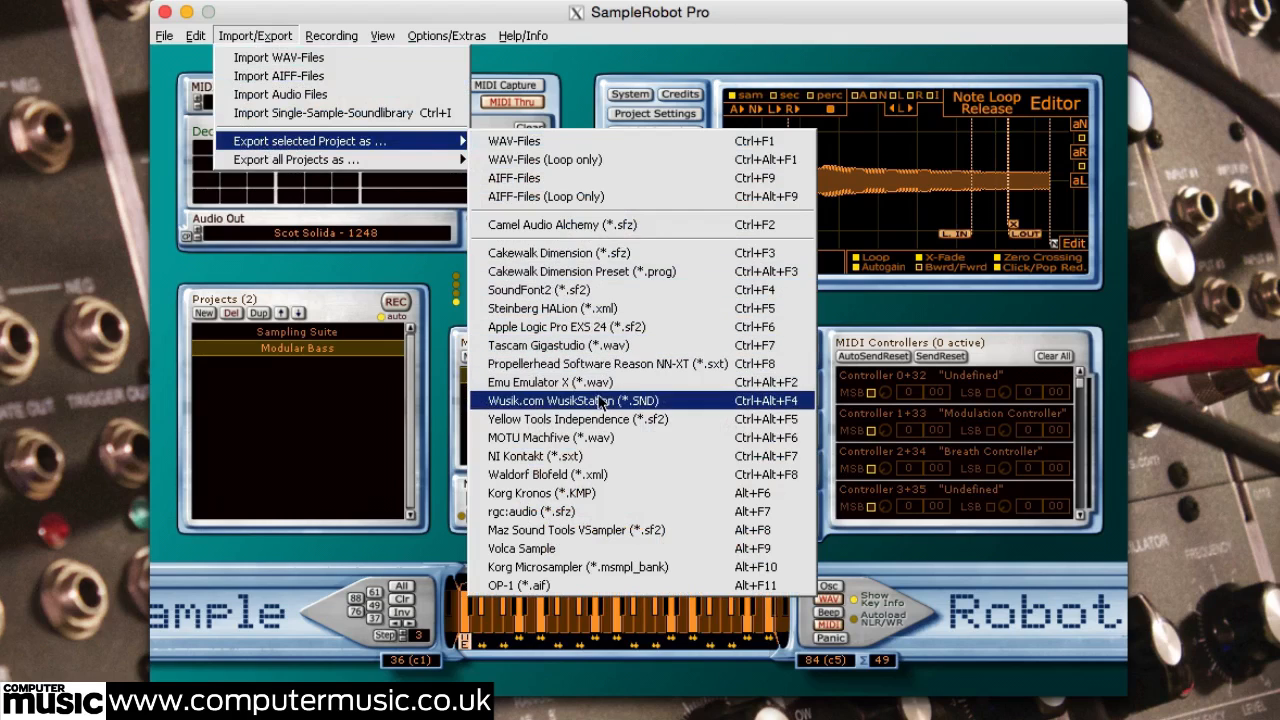
left_click(598, 327)
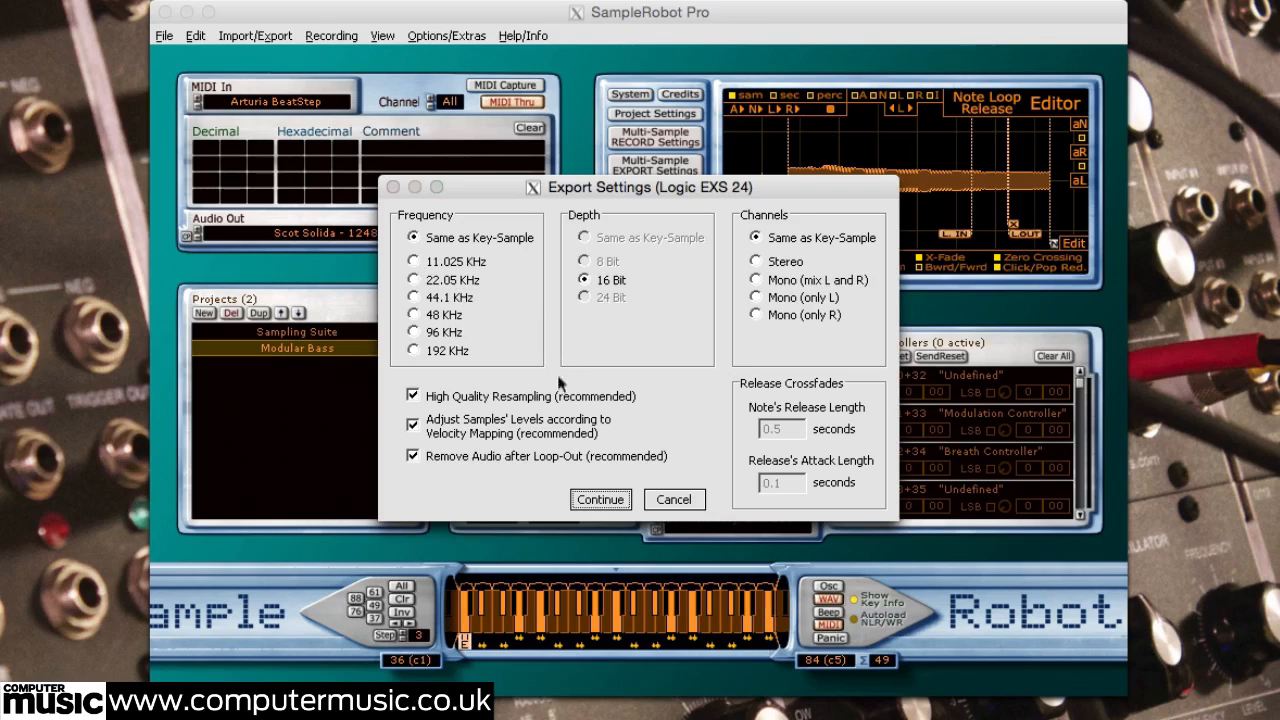
left_click(591, 499)
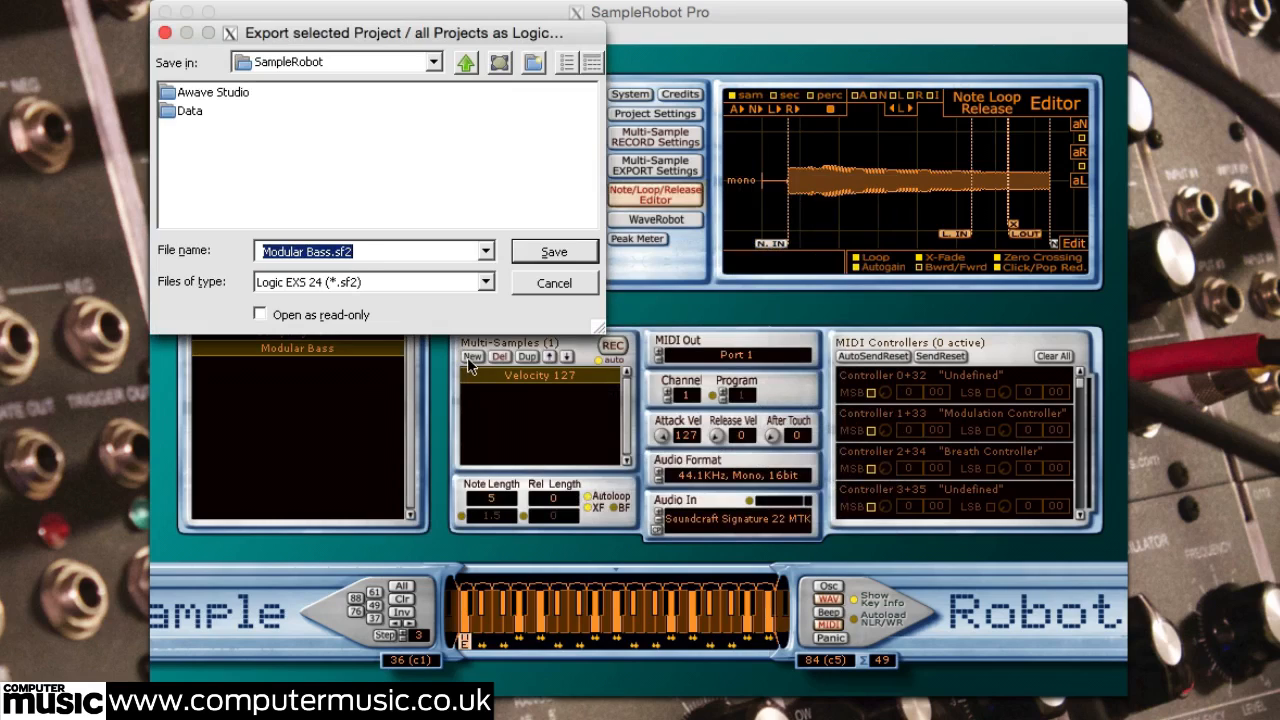
Step: Save the export as Modular Bass.sf2 in the ModularBass folder on the Desktop
left_click(433, 62)
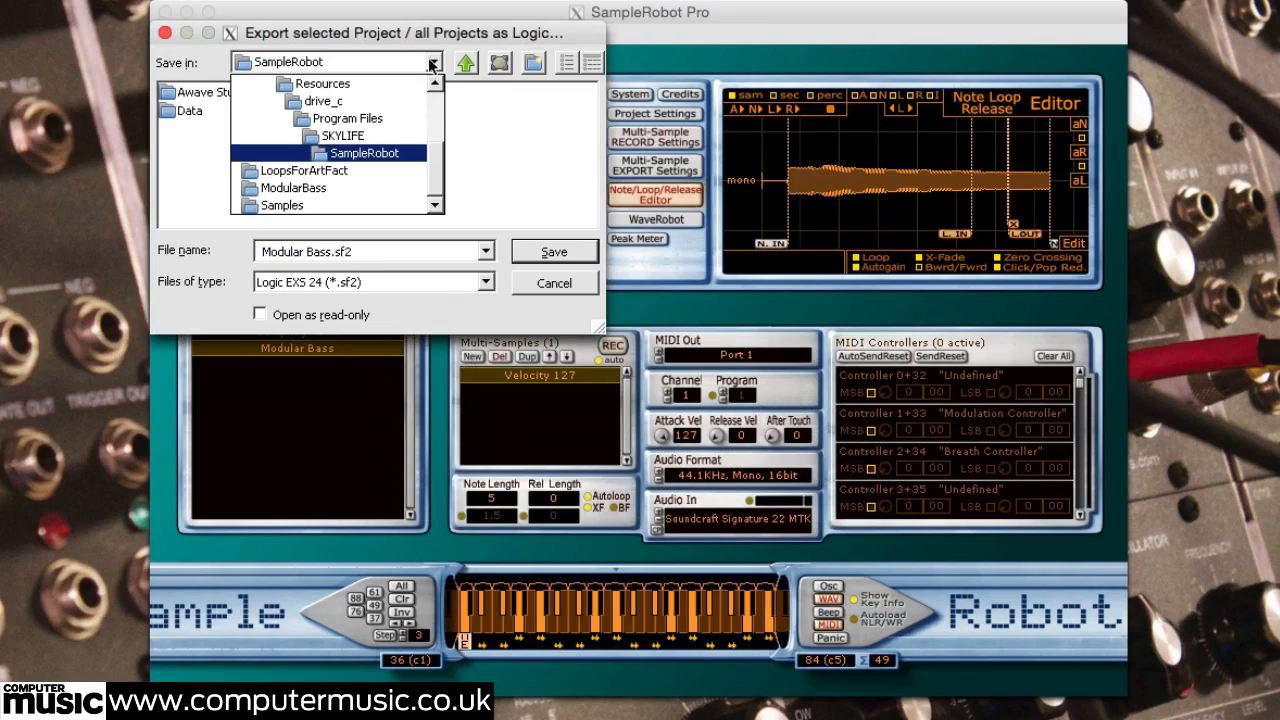
left_click_drag(438, 165, 434, 94)
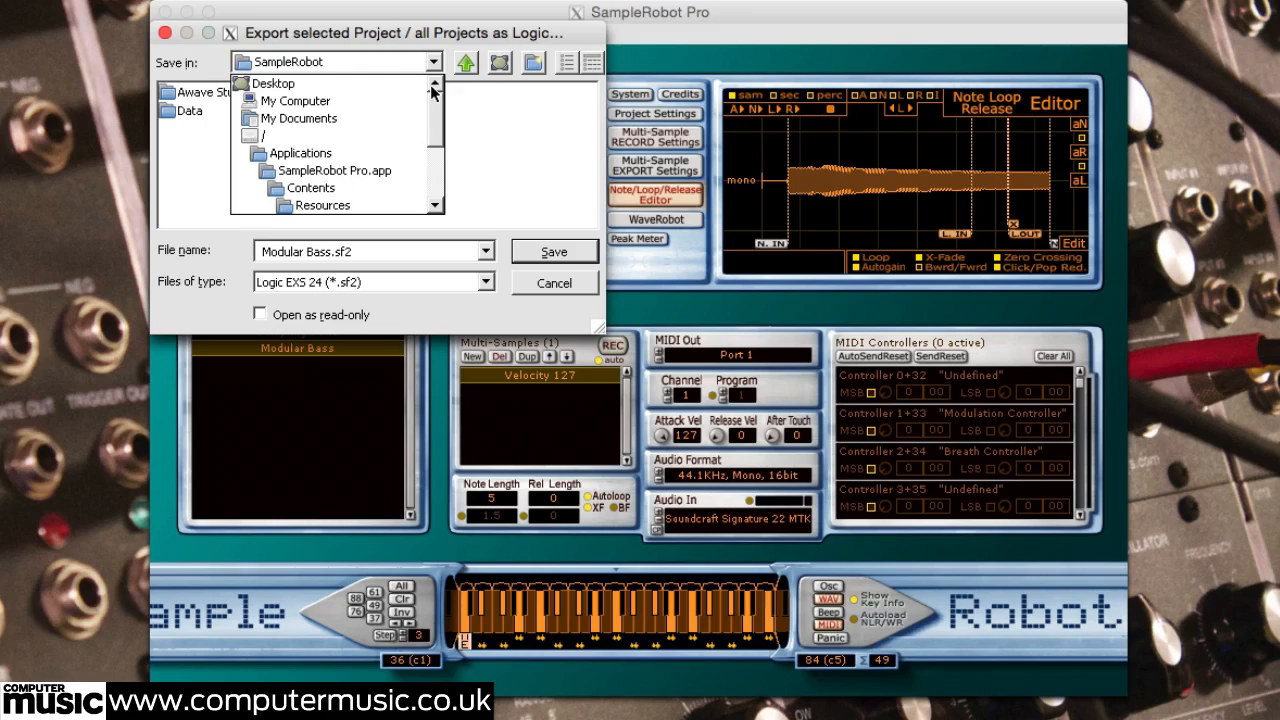
left_click(334, 84)
left_click(228, 168)
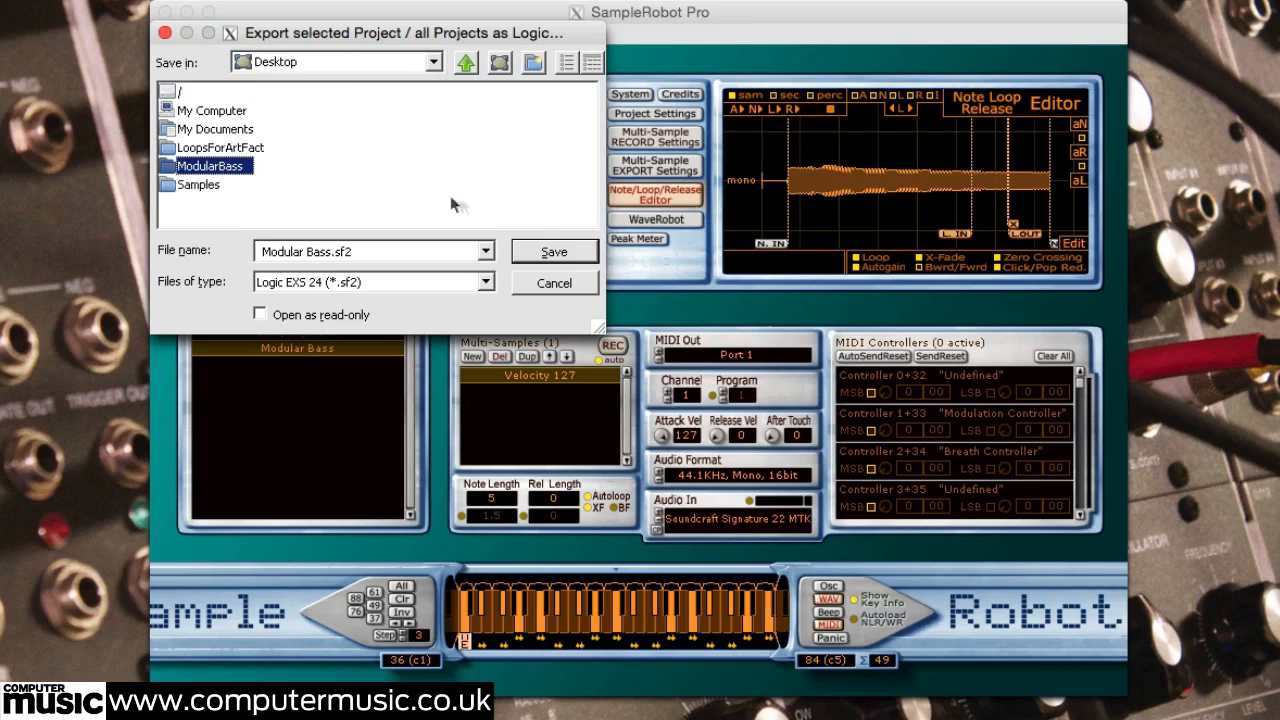
left_click(555, 253)
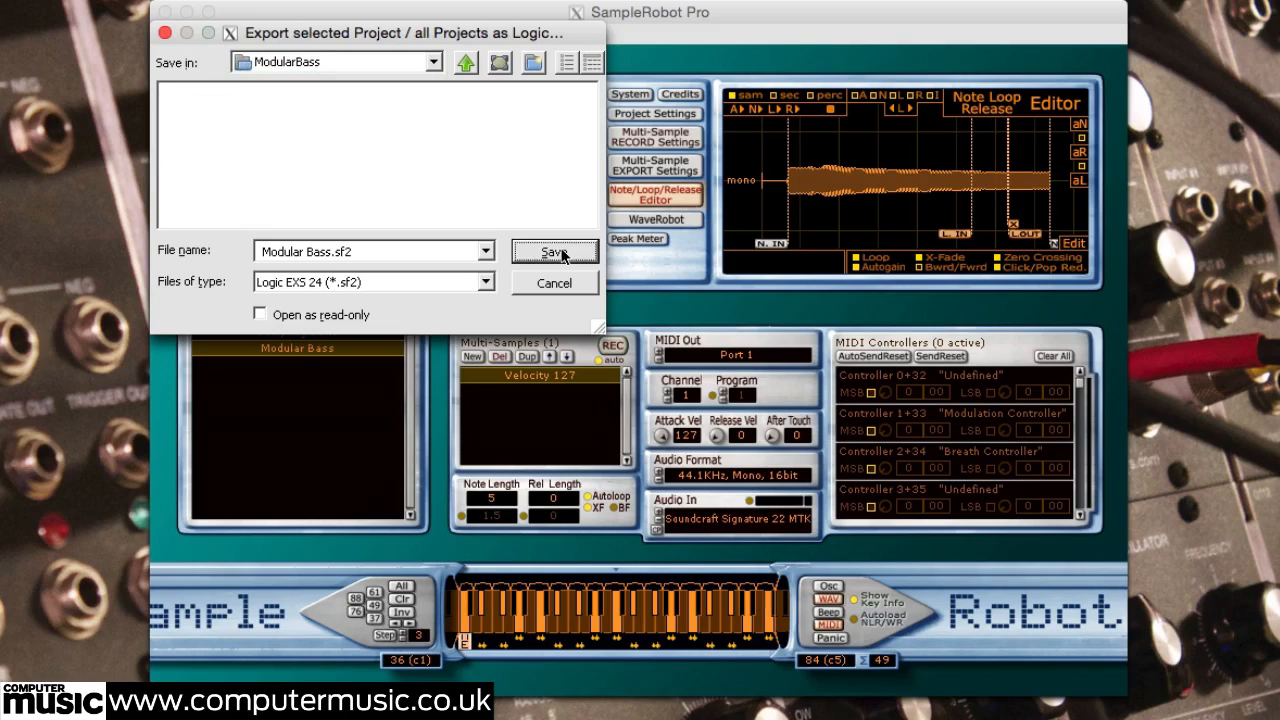
left_click(561, 253)
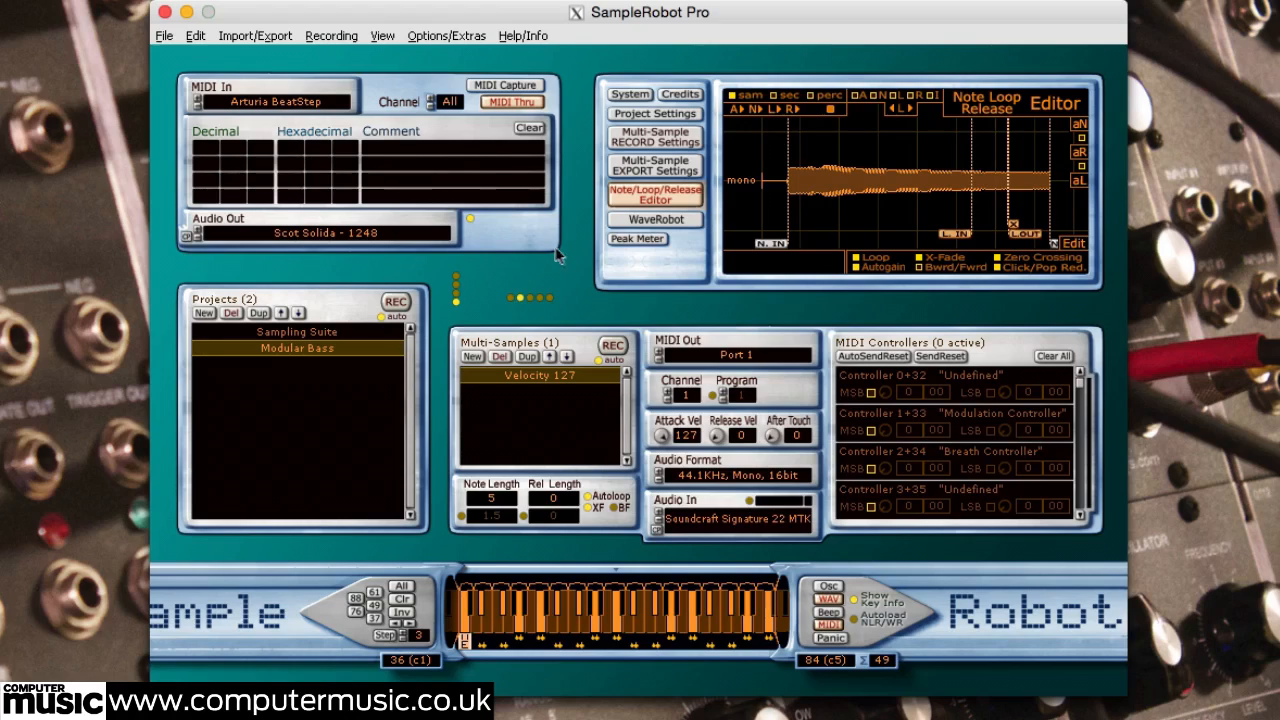
Step: Switch to Finder and open the Sampler Instruments folder inside Music > Audio Music Apps
left_click(60, 155)
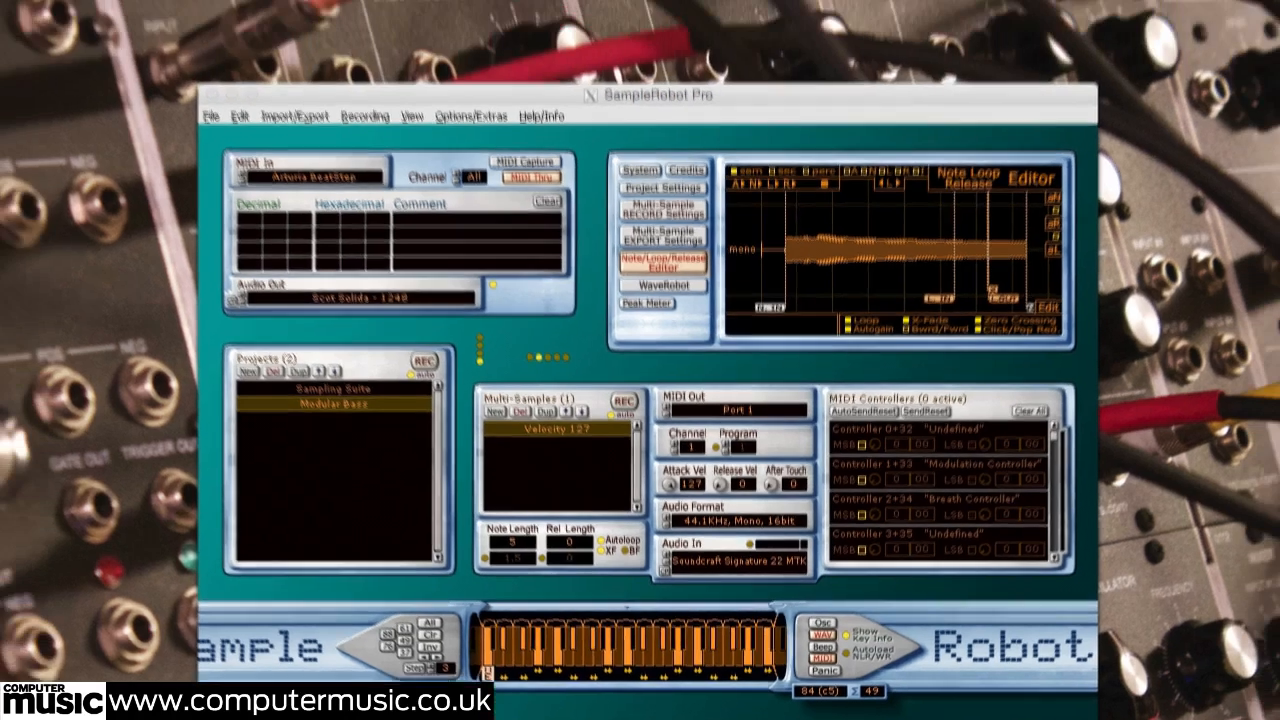
left_click(17, 11)
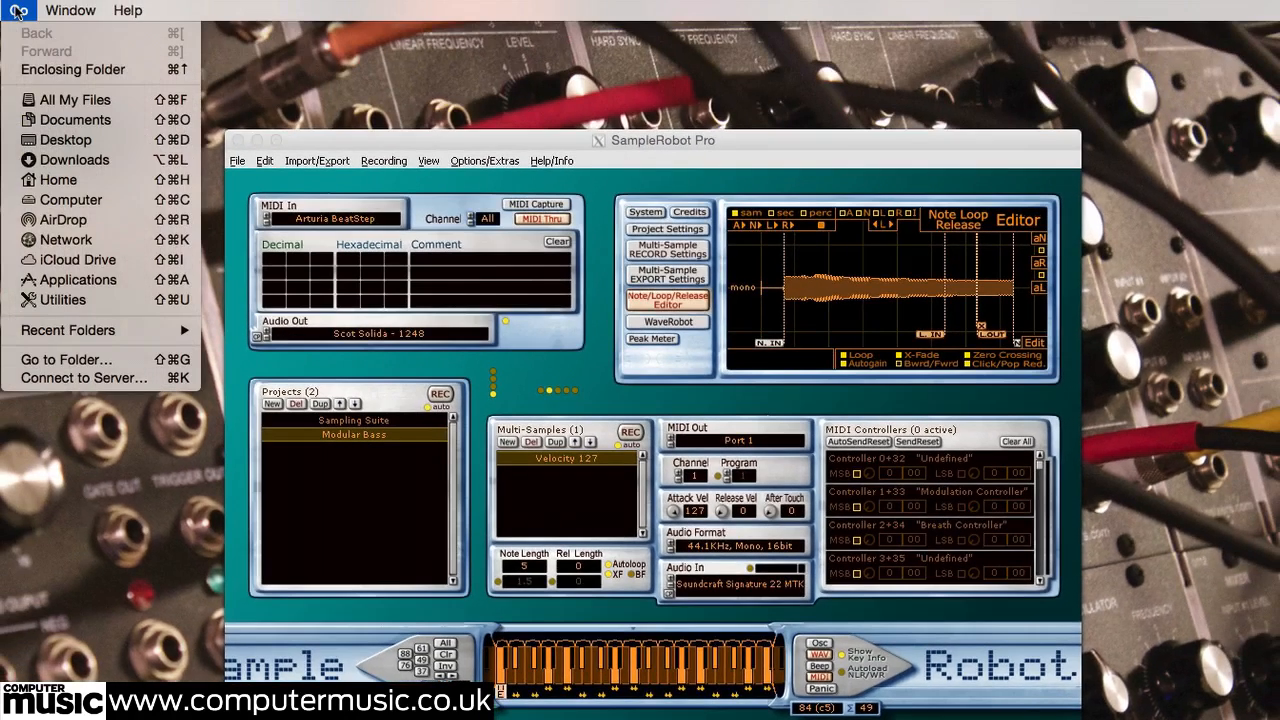
left_click(67, 197, "alt")
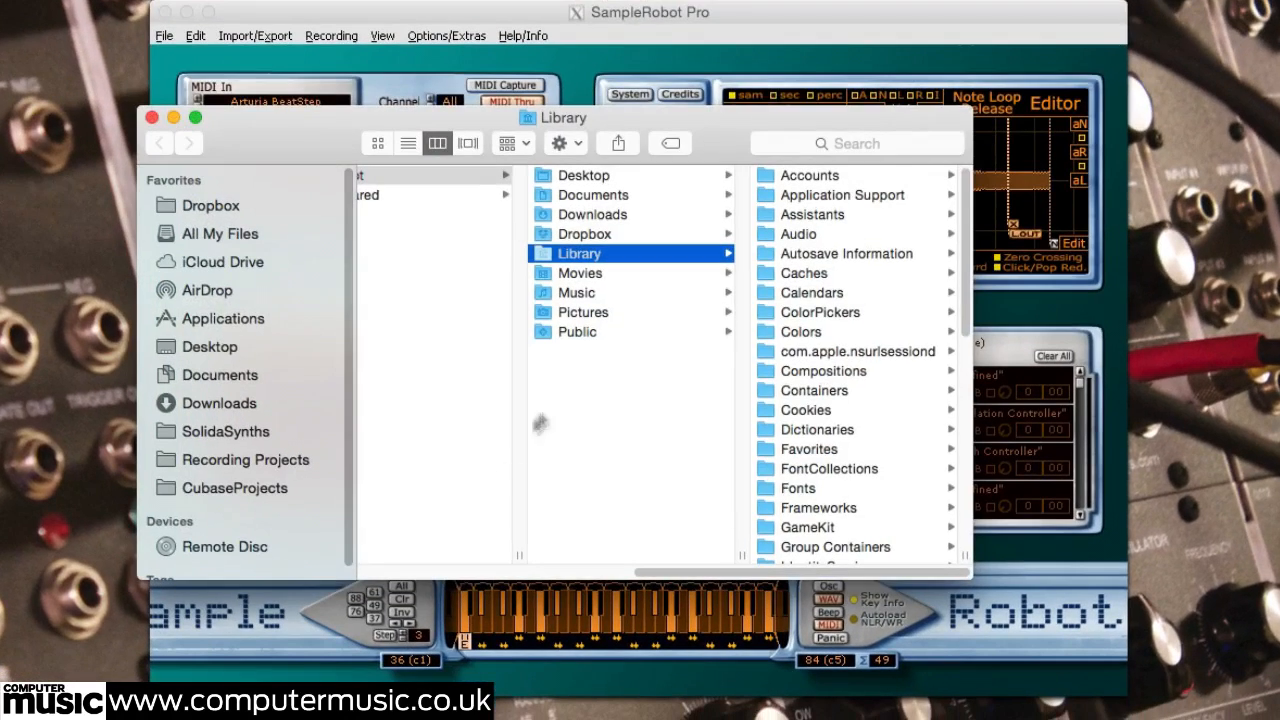
left_click(572, 292)
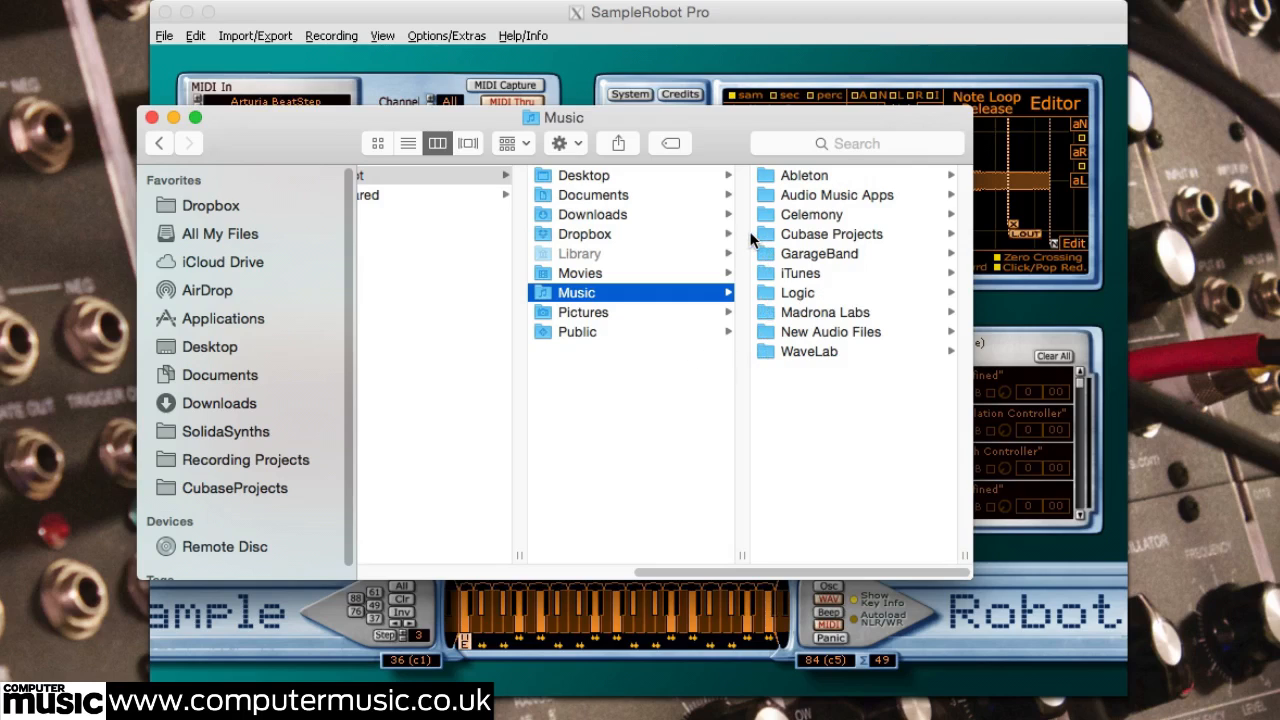
left_click(801, 197)
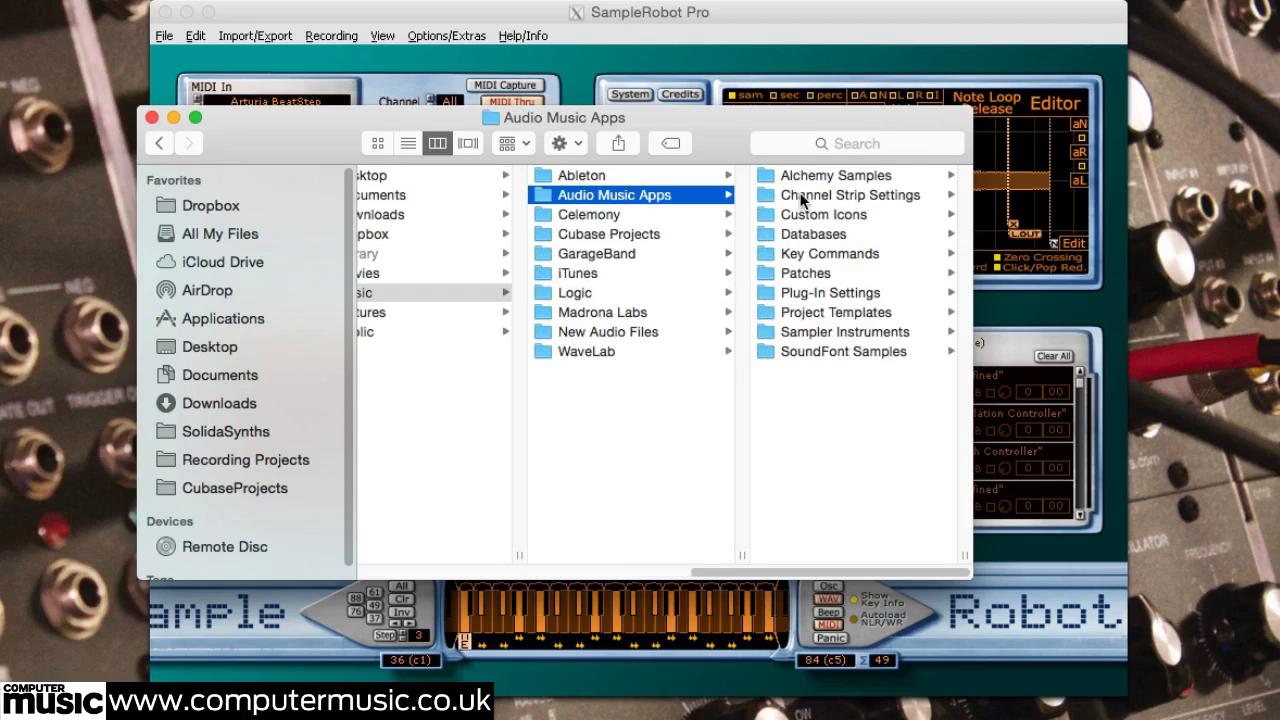
left_click(828, 331)
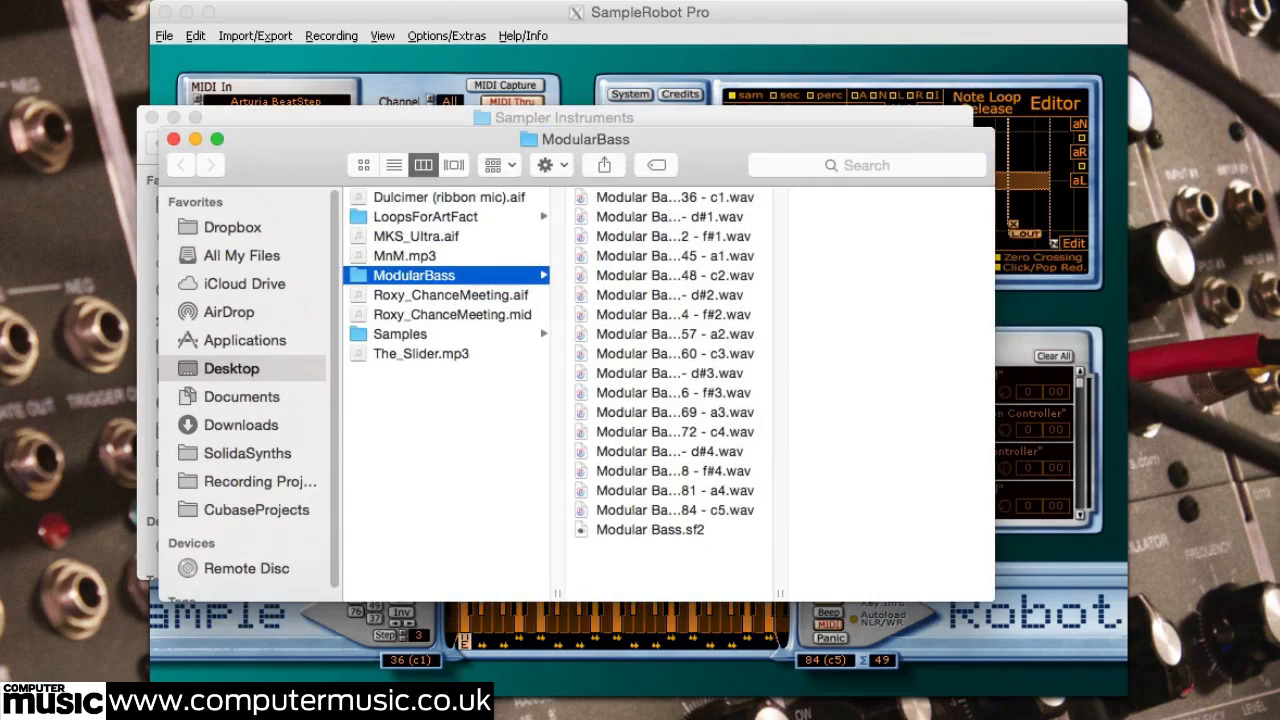
Step: Transfer Modular Bass.sf2 from the ModularBass folder into the Sampler Instruments folder, and close the ModularBass window
left_click_drag(714, 153, 705, 403)
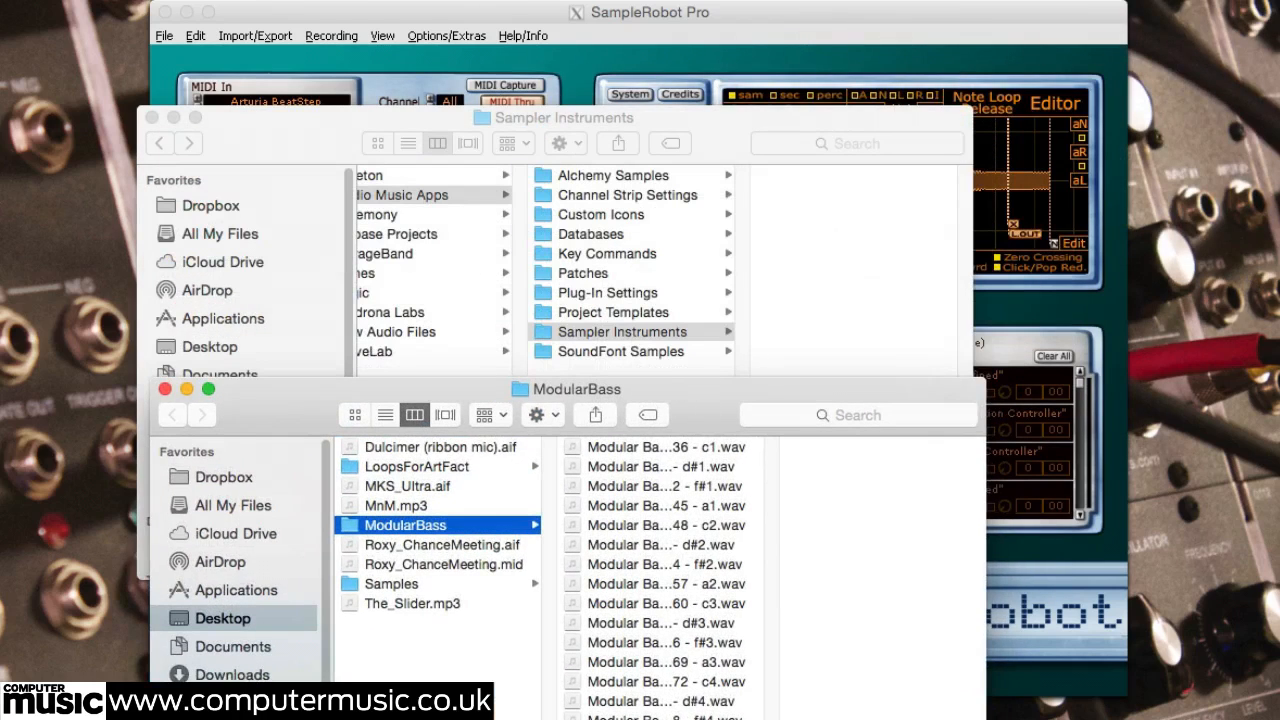
left_click_drag(405, 525, 819, 294)
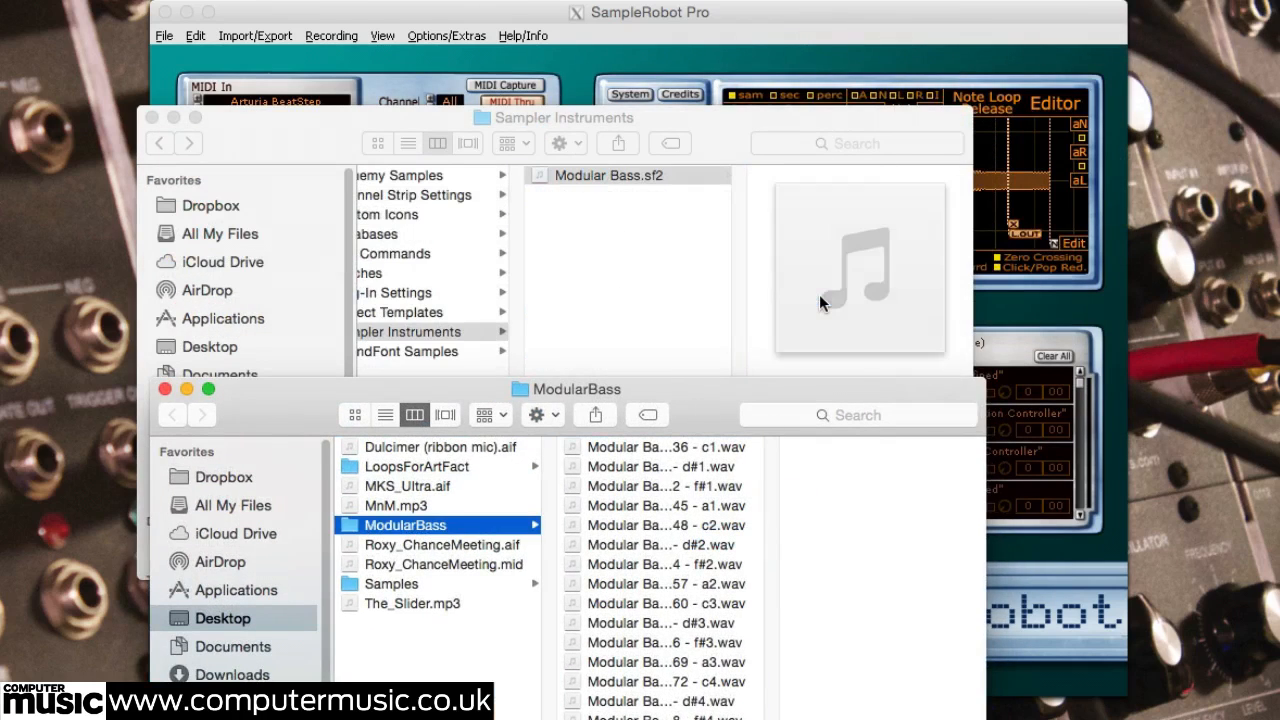
left_click(165, 389)
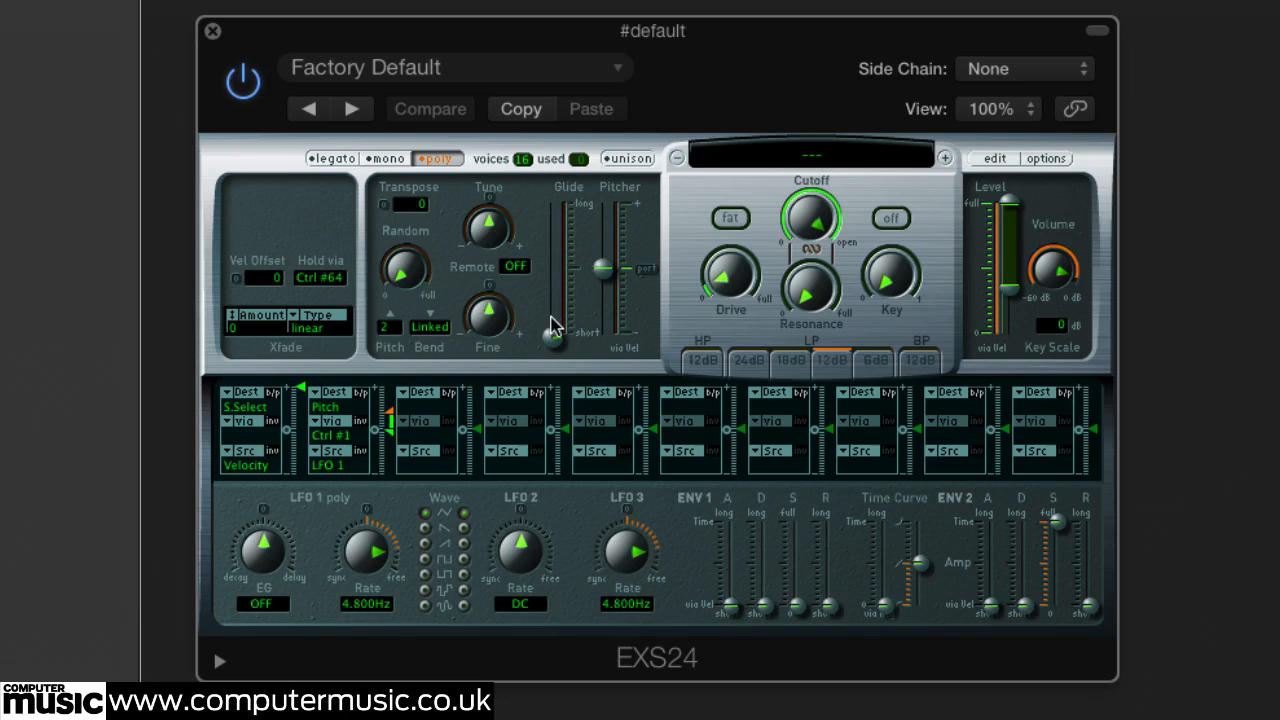
Step: Switch to the EXS24 sampler in Logic and load the Modular Bass.sf2 instrument
left_click(811, 157)
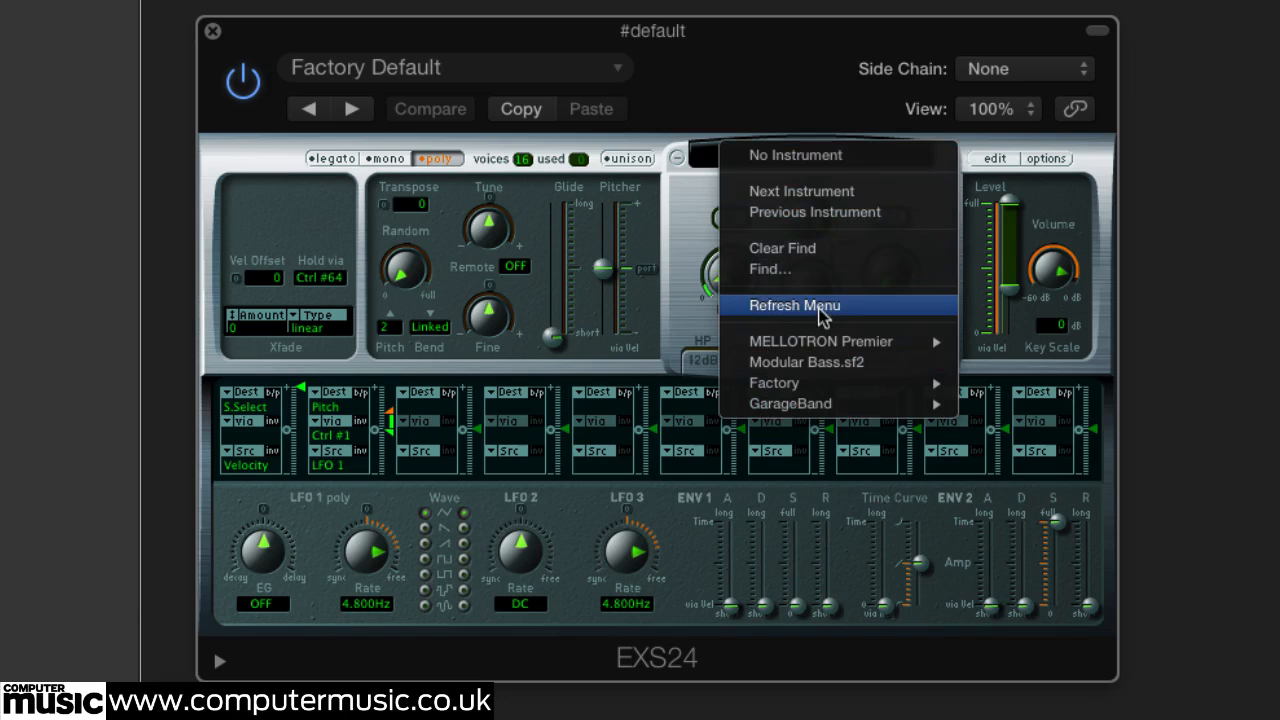
left_click(828, 366)
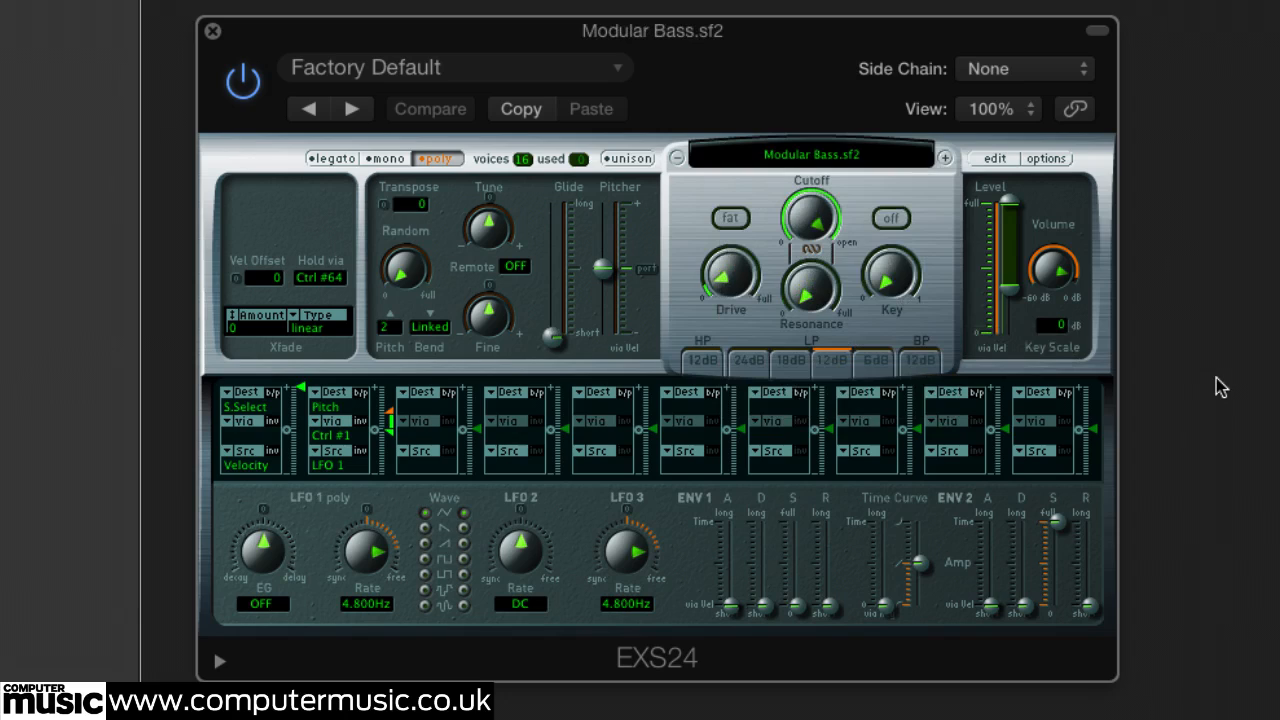